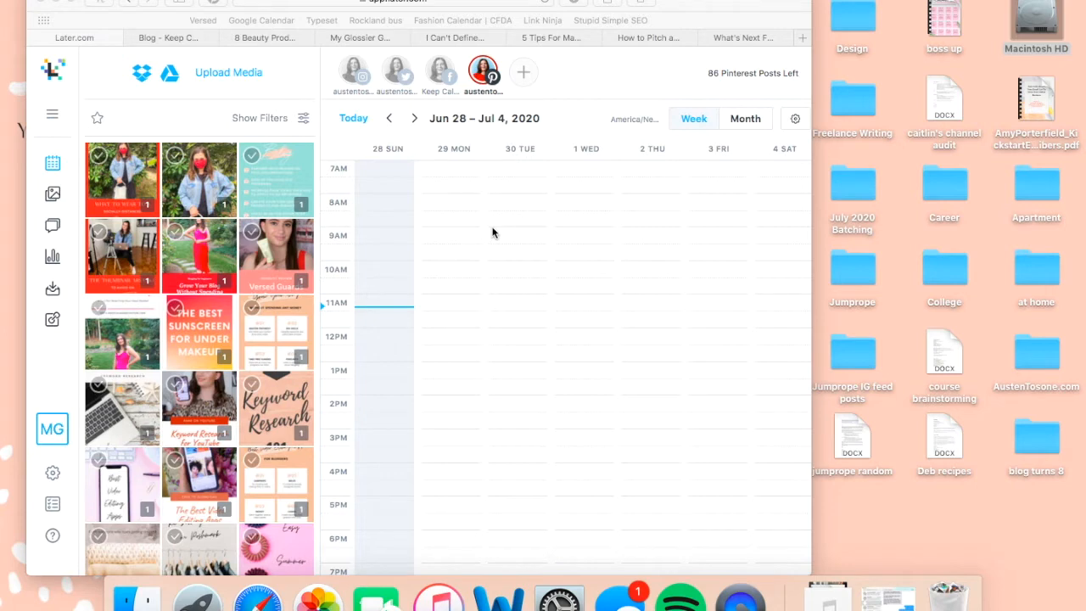
# Step: Open the July 2020 Batching folder from the desktop and preview its blog photos and pin graphics one after another
pyautogui.doubleClick(861, 191)
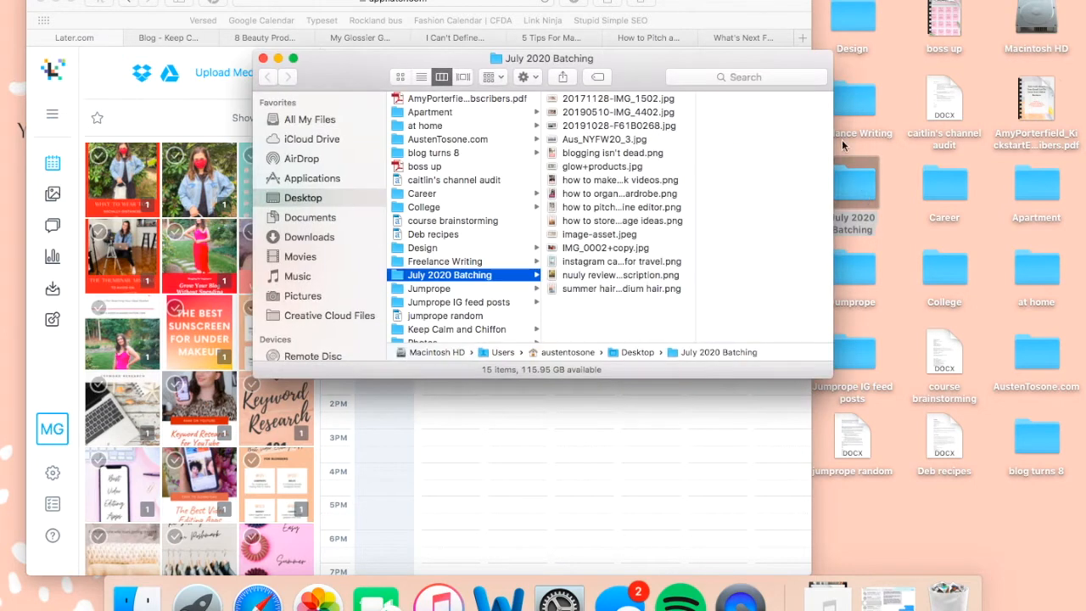
pyautogui.moveTo(722, 54); pyautogui.dragTo(963, 55)
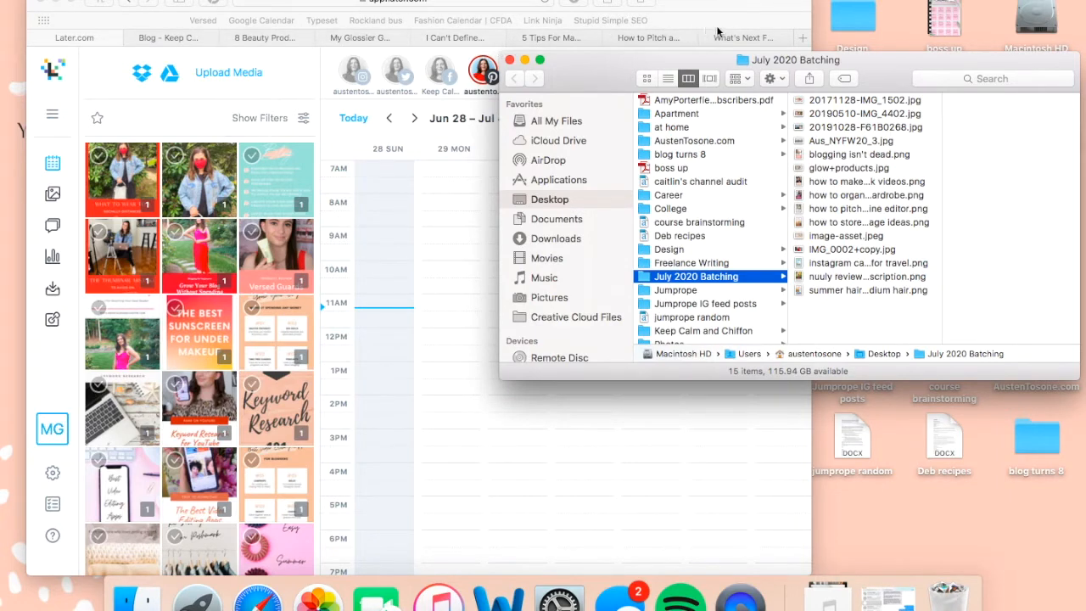
pyautogui.click(851, 99)
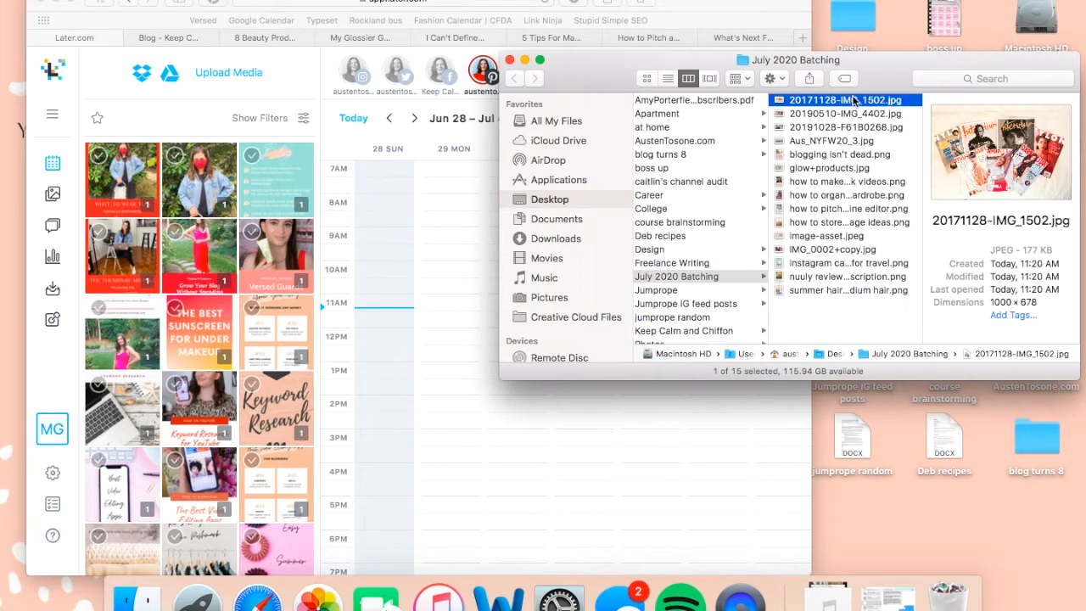
pyautogui.press('Down')
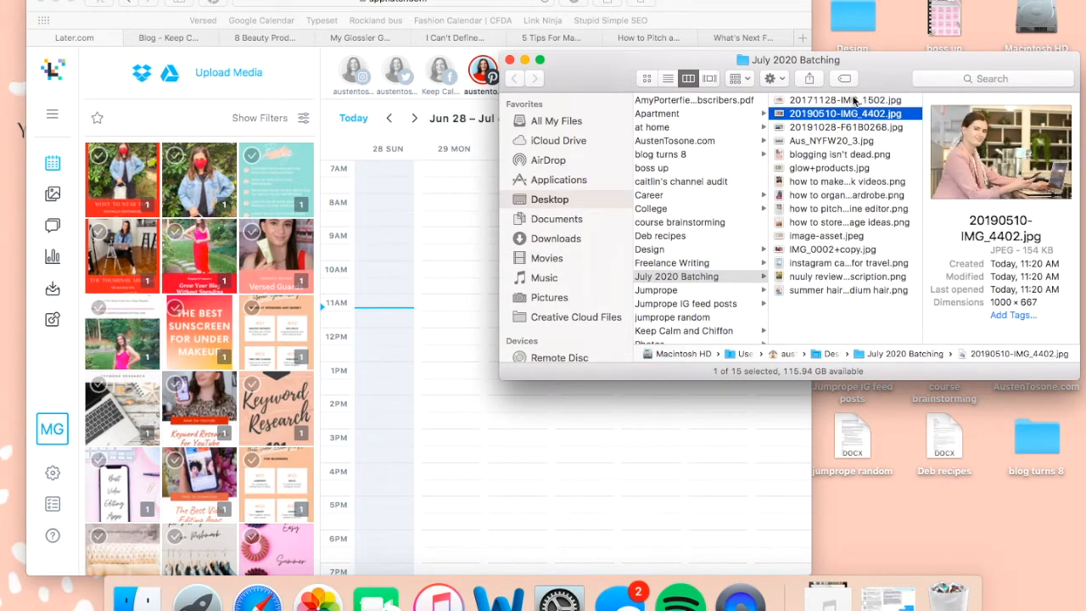
pyautogui.press('Down')
pyautogui.press('Down')
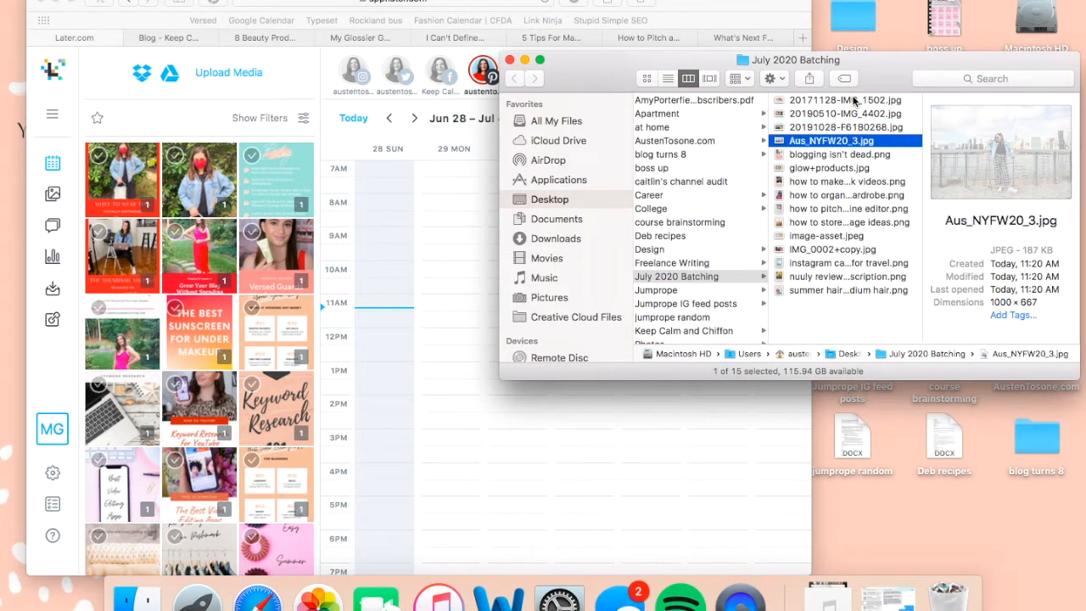
pyautogui.click(824, 155)
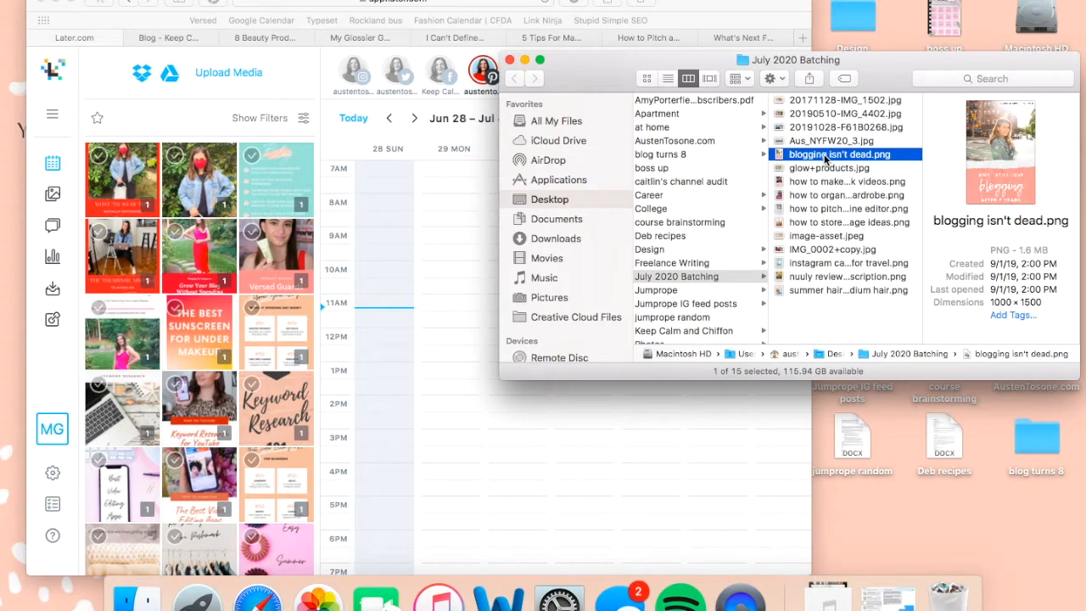
pyautogui.press('Down')
pyautogui.press('Down')
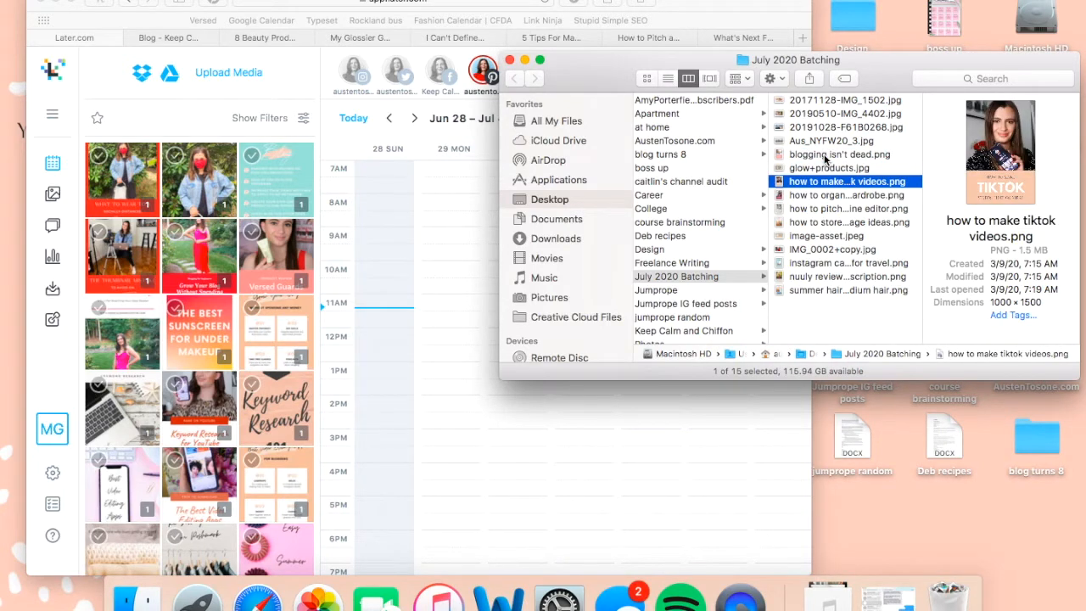
pyautogui.press('Down')
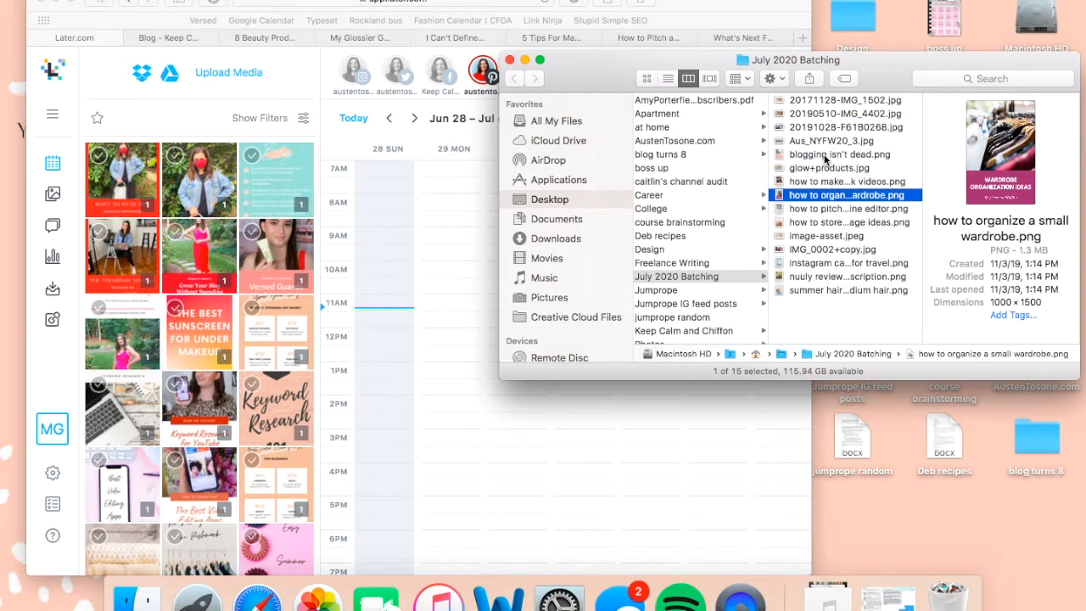
pyautogui.press('Down')
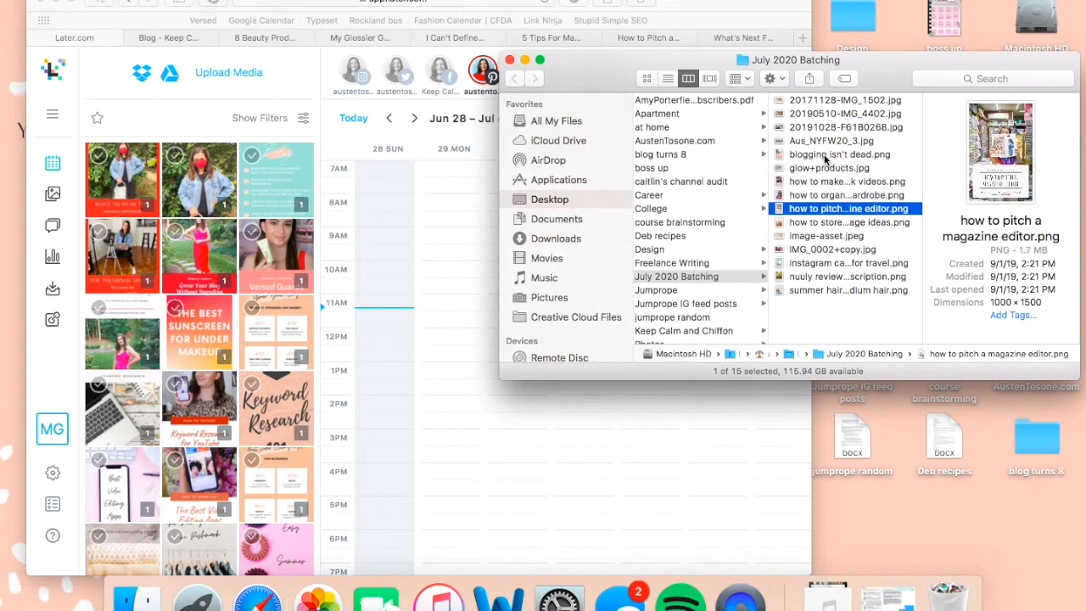
pyautogui.press('Down')
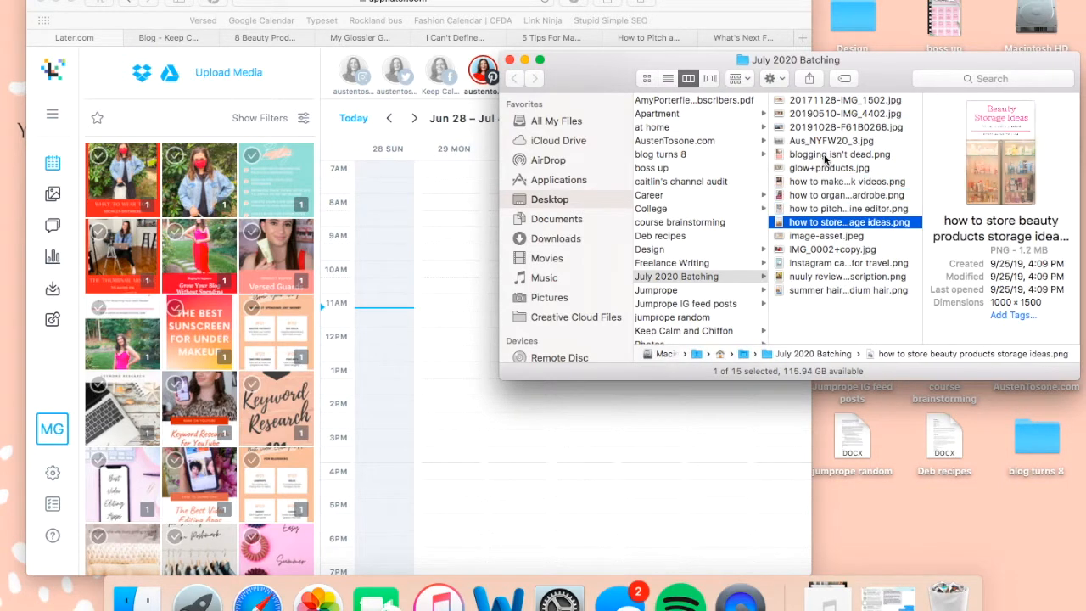
# Step: Upload all images from the July 2020 Batching folder to the Later media library, then close the folder window
pyautogui.click(831, 100)
pyautogui.keyDown('shift'); pyautogui.click(832, 290); pyautogui.keyUp('shift')
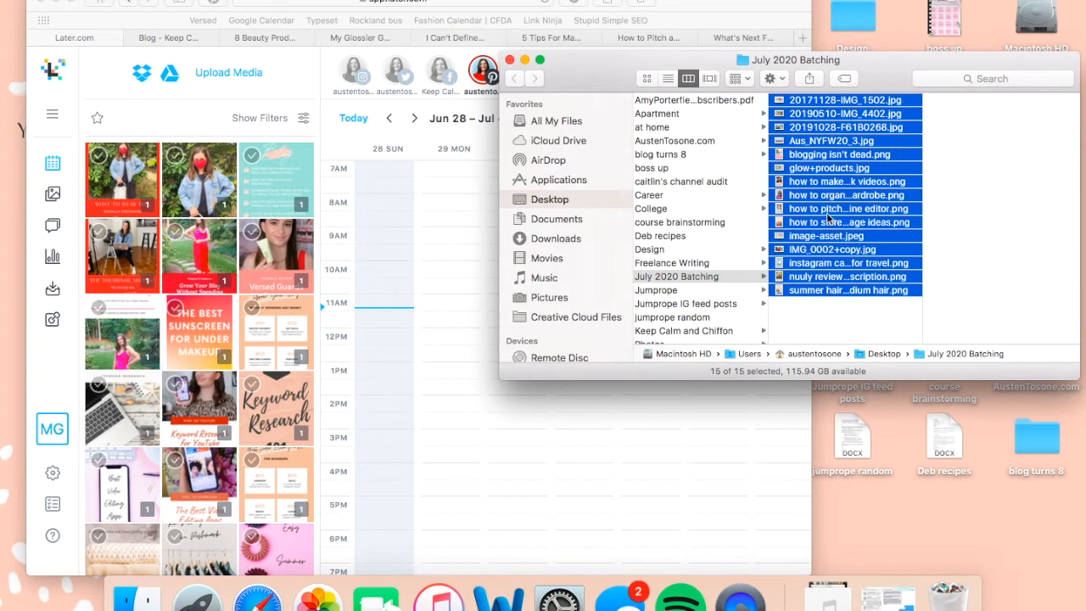
pyautogui.moveTo(829, 219); pyautogui.dragTo(213, 303)
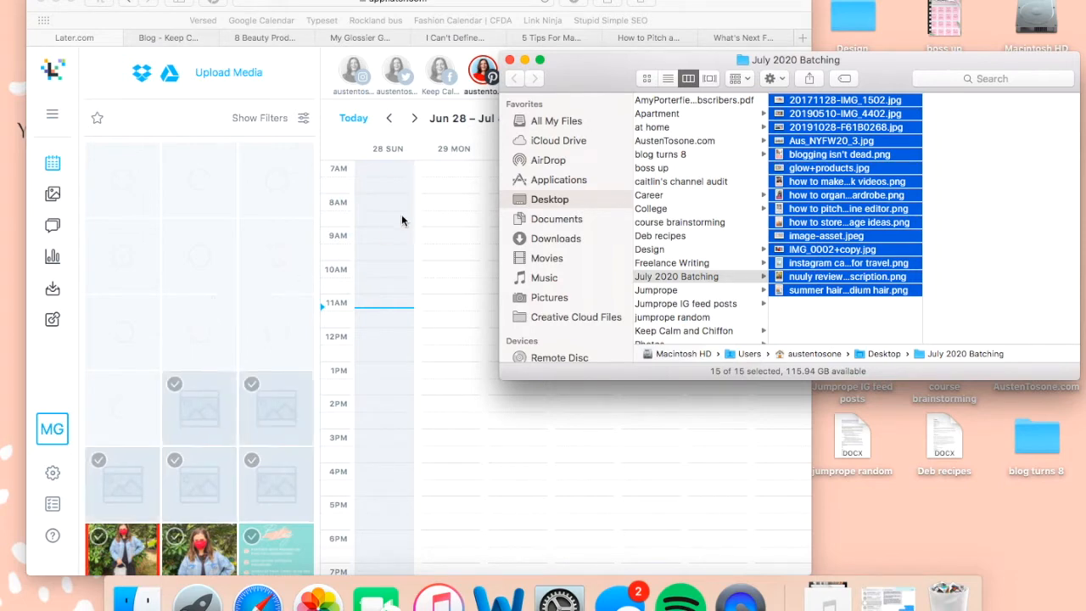
pyautogui.click(734, 3)
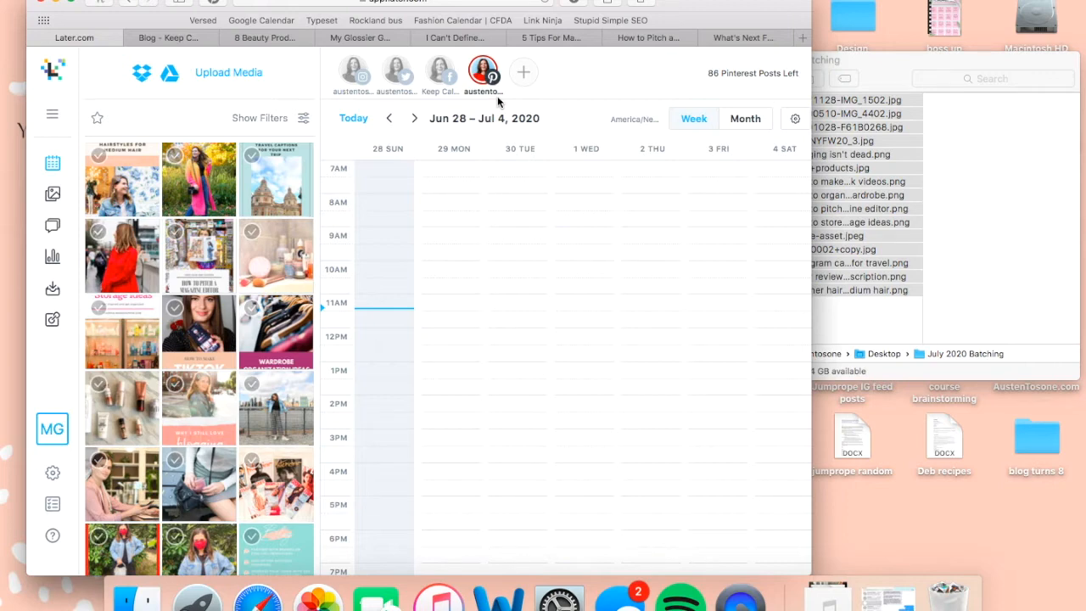
pyautogui.click(994, 184)
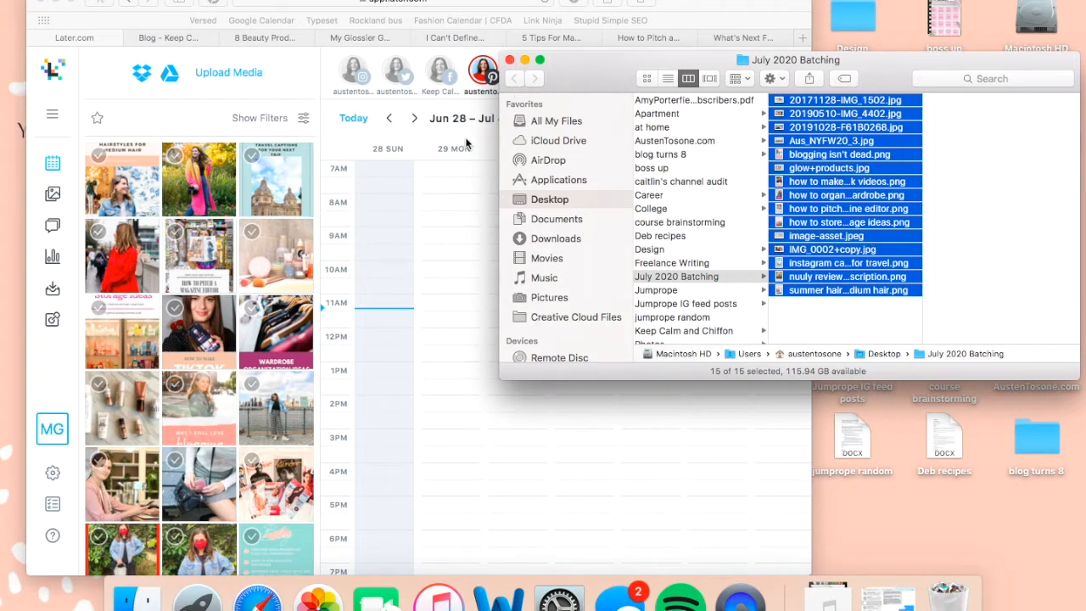
pyautogui.click(510, 60)
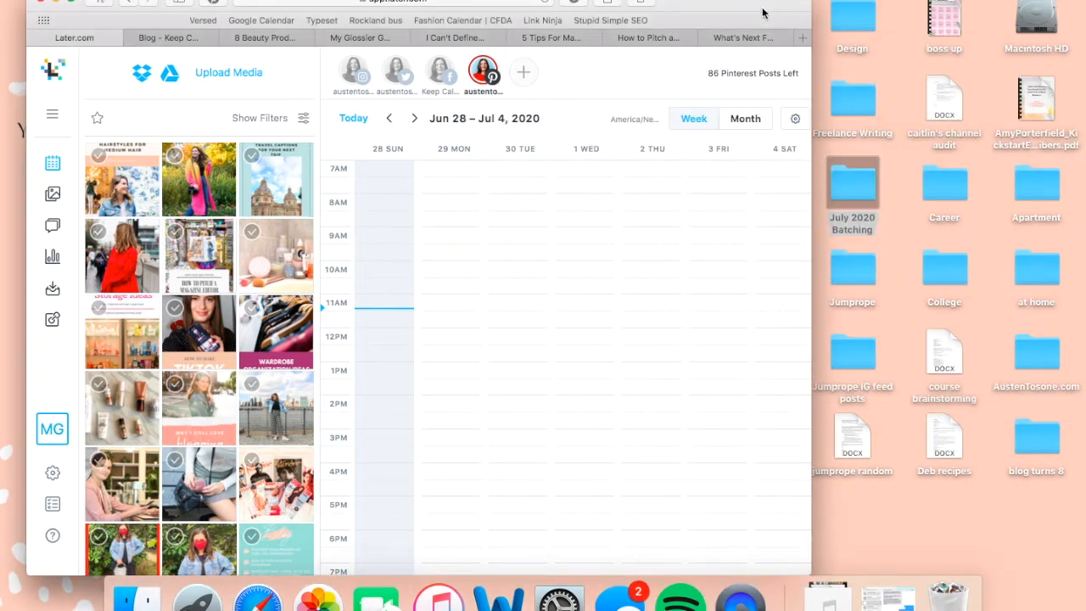
# Step: Start a Facebook post for Keep Calm and Chiffon with the magazine-covers photo on Monday, June 29 at 10:00 am
pyautogui.moveTo(437, 81)
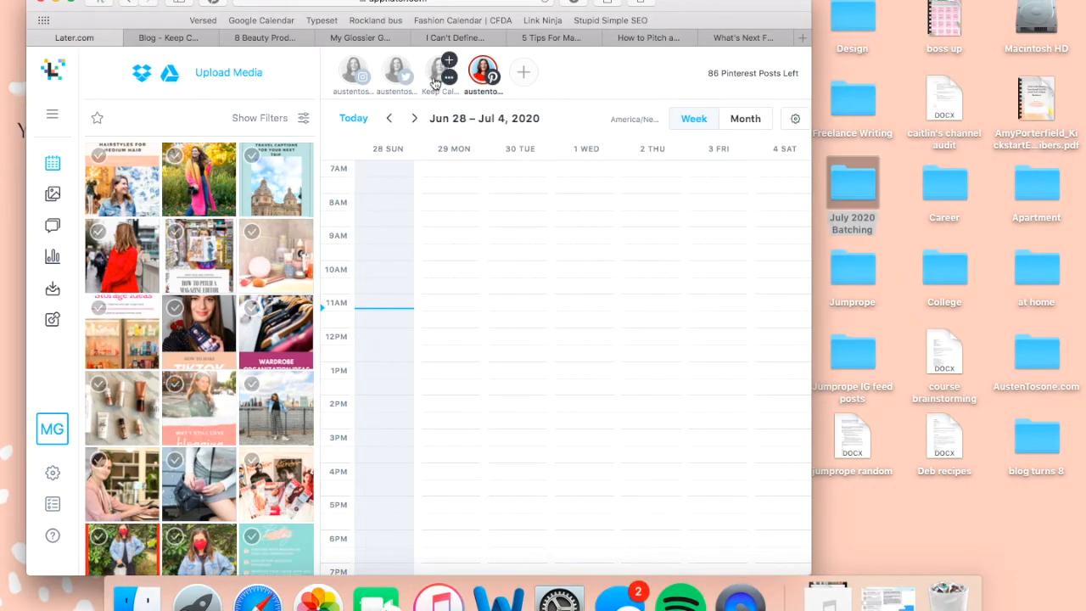
pyautogui.click(436, 81)
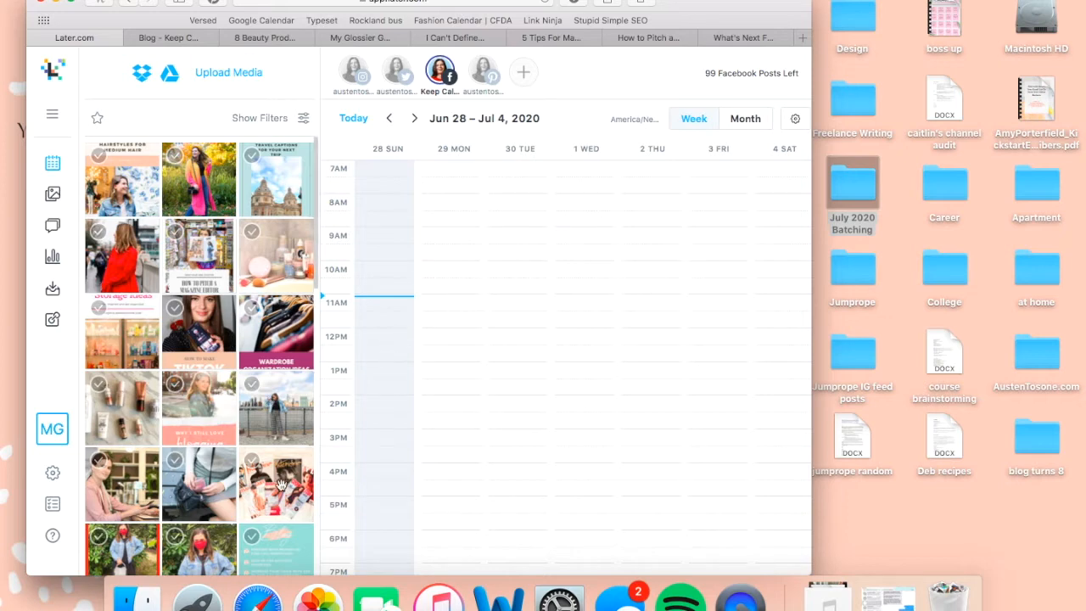
pyautogui.moveTo(280, 490); pyautogui.dragTo(458, 266)
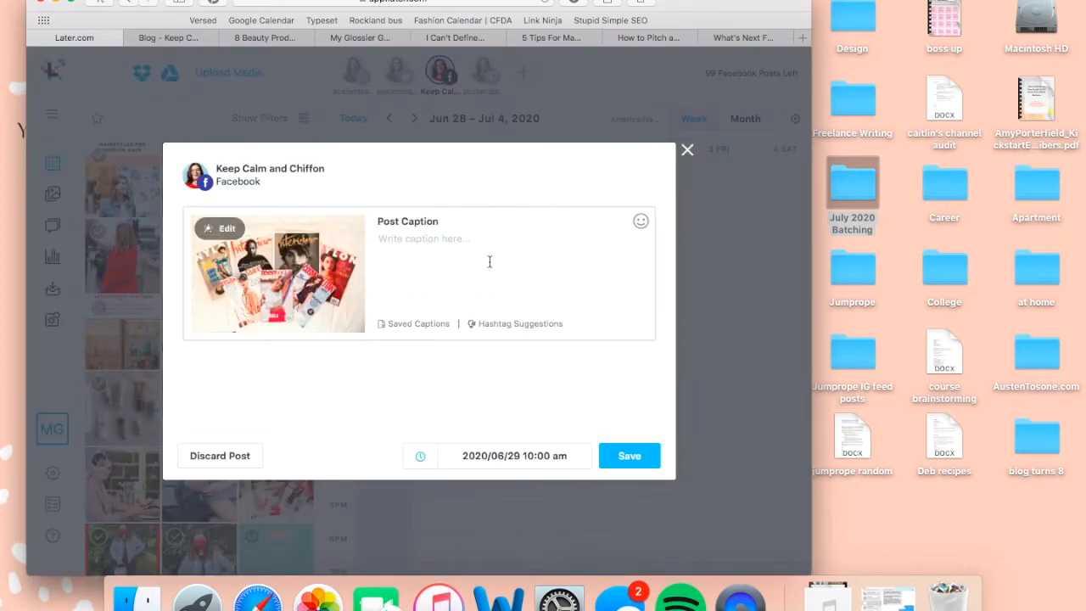
# Step: Copy the web address of the article "How to Pitch and Get Published, According to a Magazine Editor" and return to the post draft
pyautogui.click(659, 35)
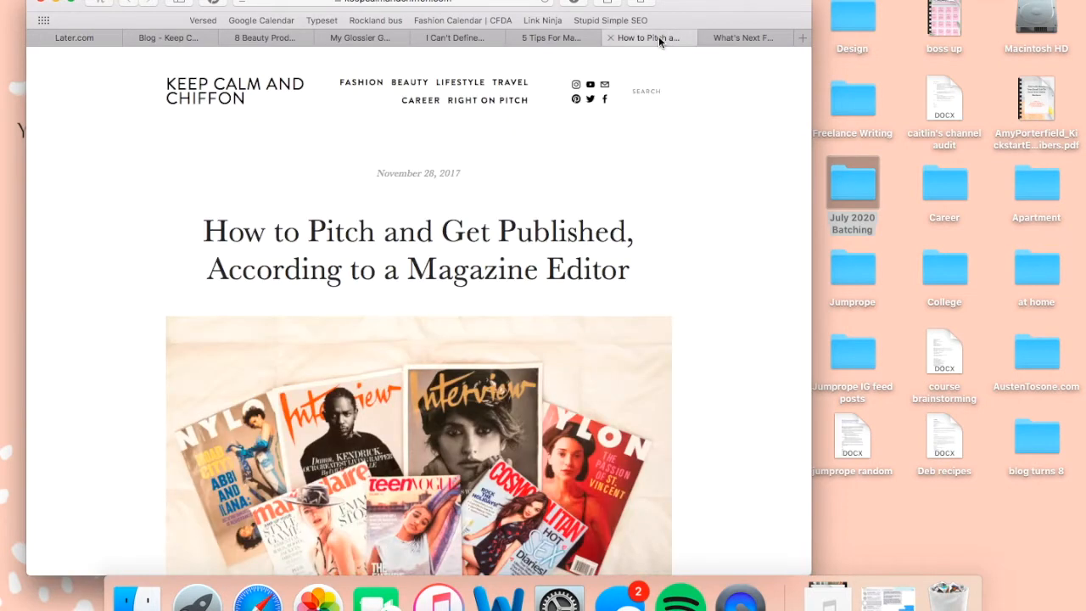
pyautogui.press('super+l')
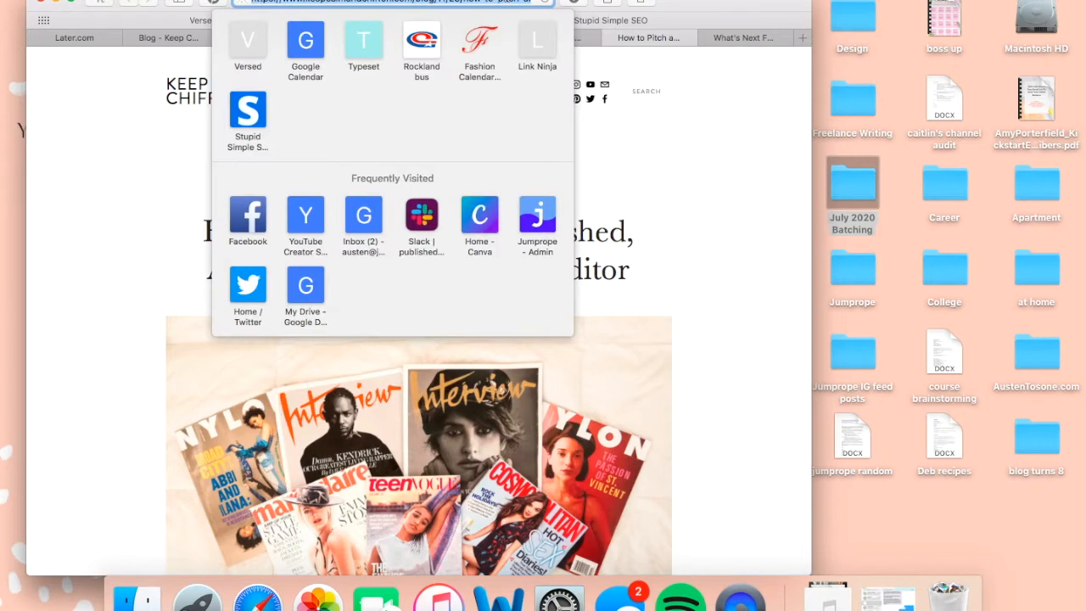
pyautogui.click(689, 13)
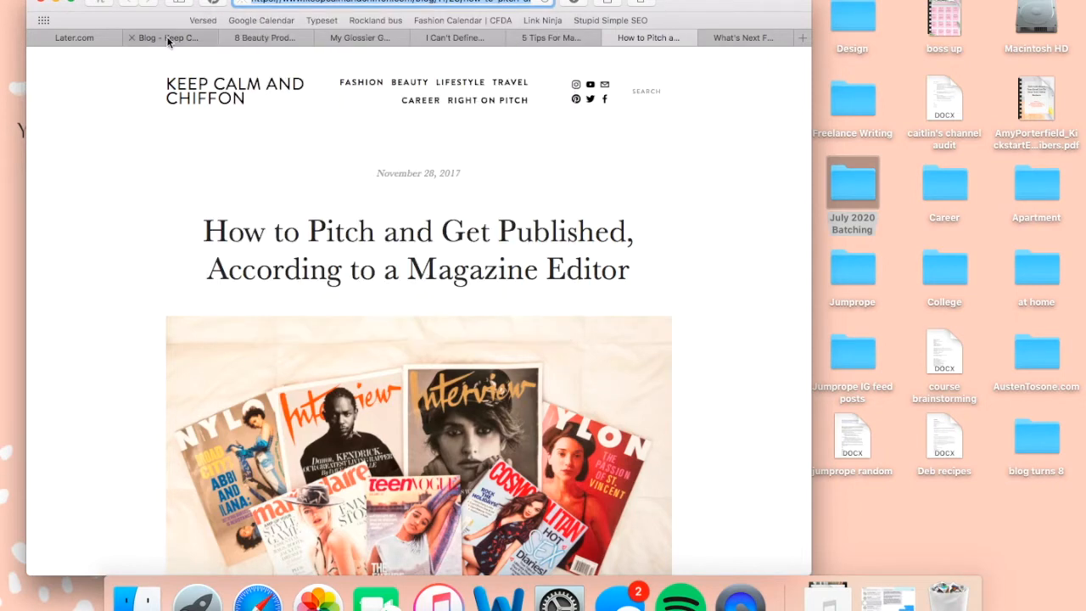
pyautogui.click(85, 38)
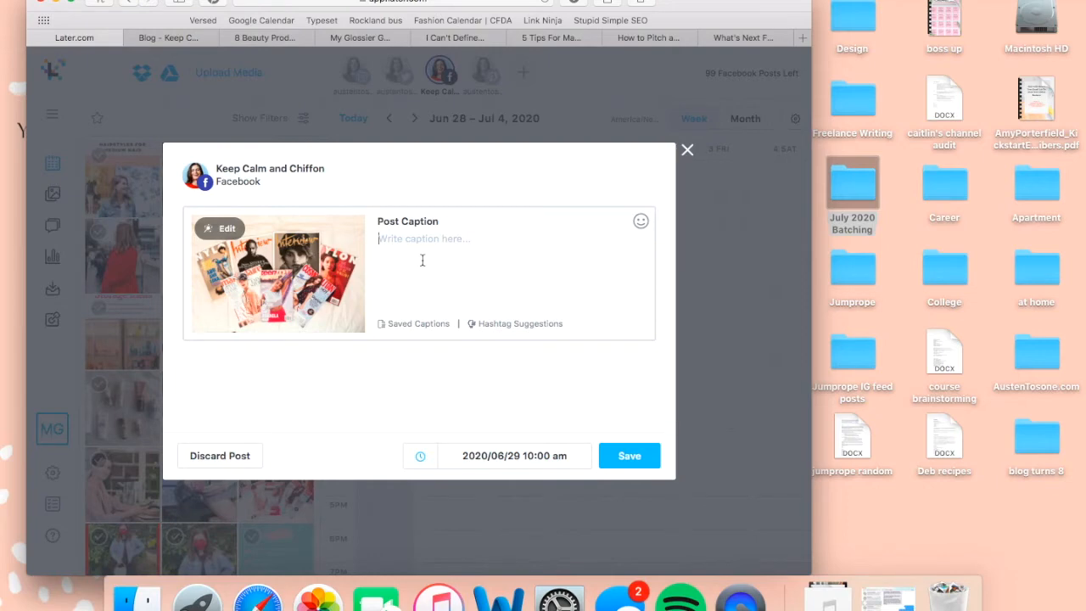
# Step: Caption the post "Want to learn how to pitch to get your writing published in publications like Refinery29, HuffPost, and more? Read this:" plus the article URL
pyautogui.write('Want to learn how to pi')
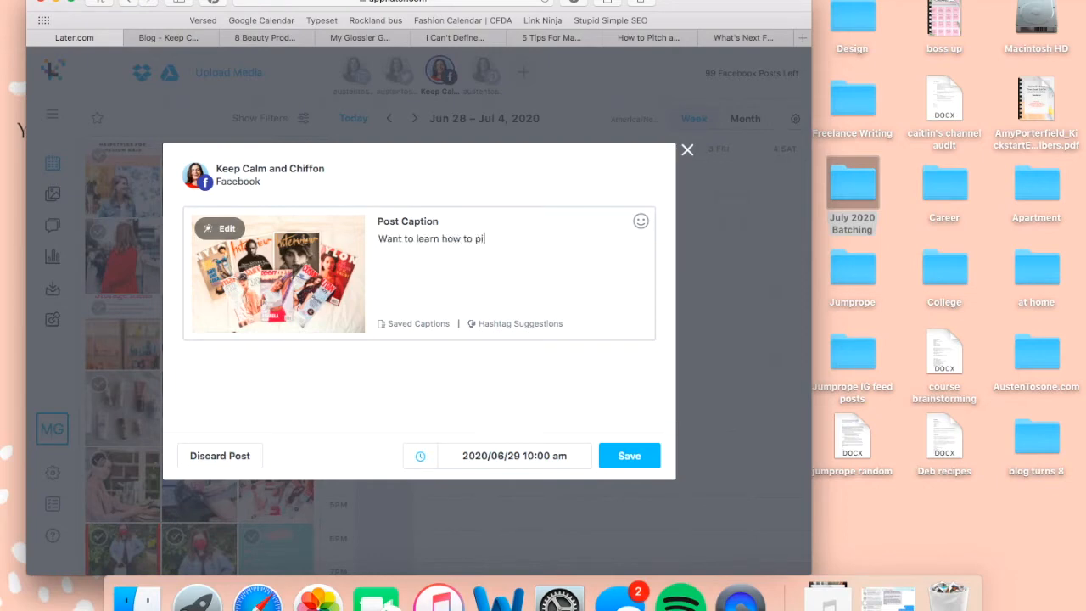
pyautogui.write('tch to get your writing')
pyautogui.write(' published i')
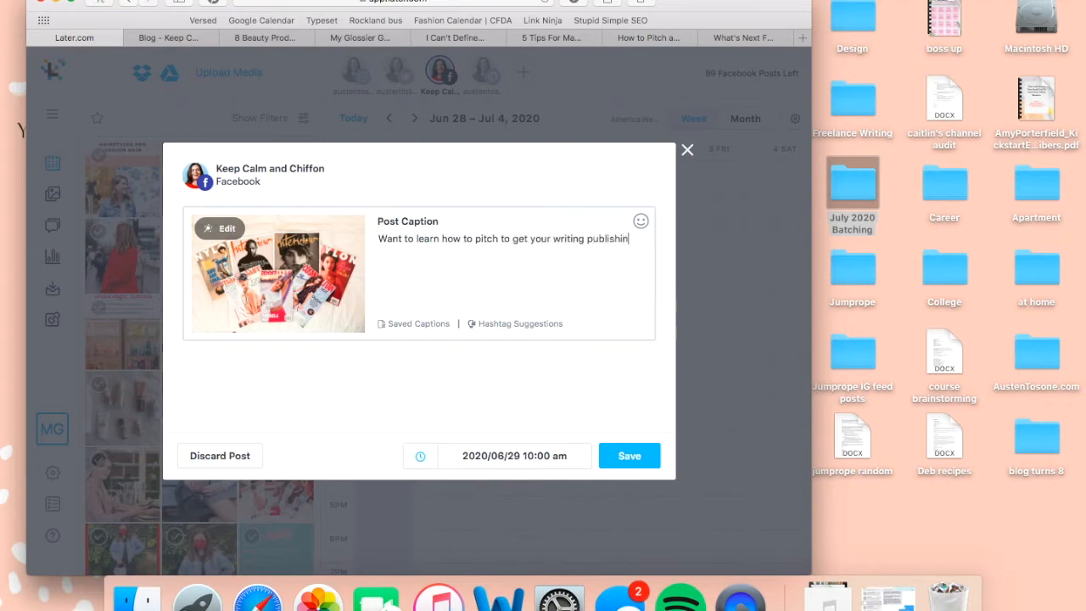
pyautogui.write('n publications like Refiner')
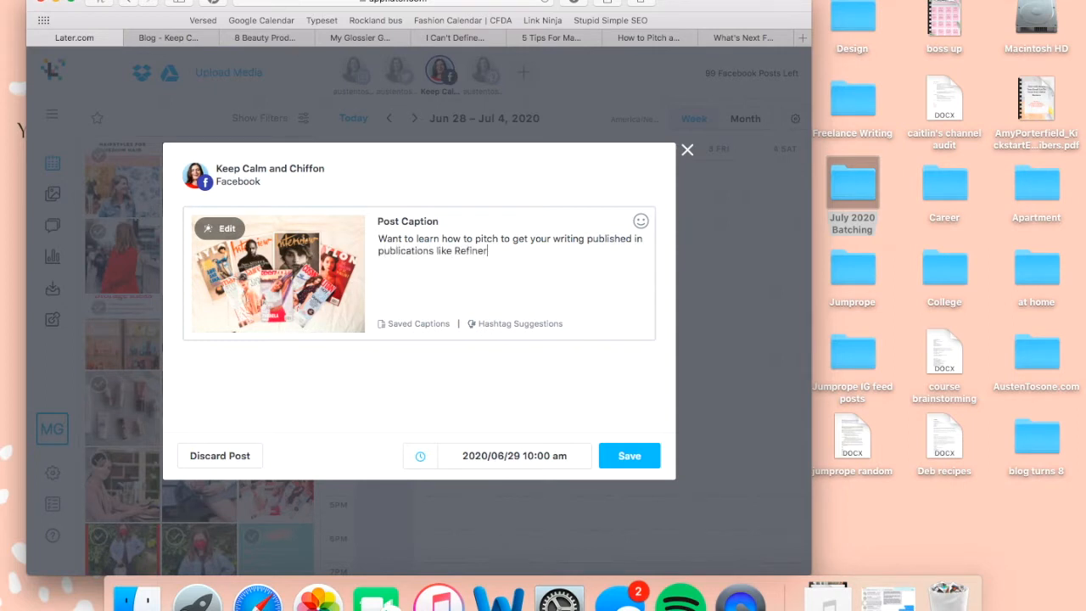
pyautogui.write('y29, HuffPost, and more? Read this:')
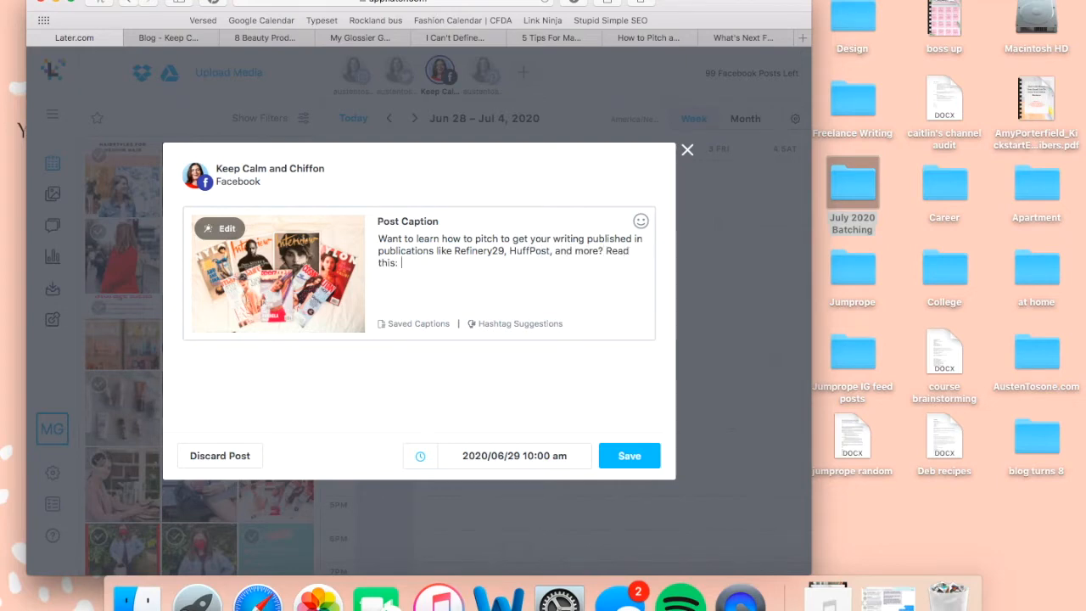
pyautogui.write('https://www.keepcalmandchiffon.com/blog/11/28/how-to-pitch-and-get-published')
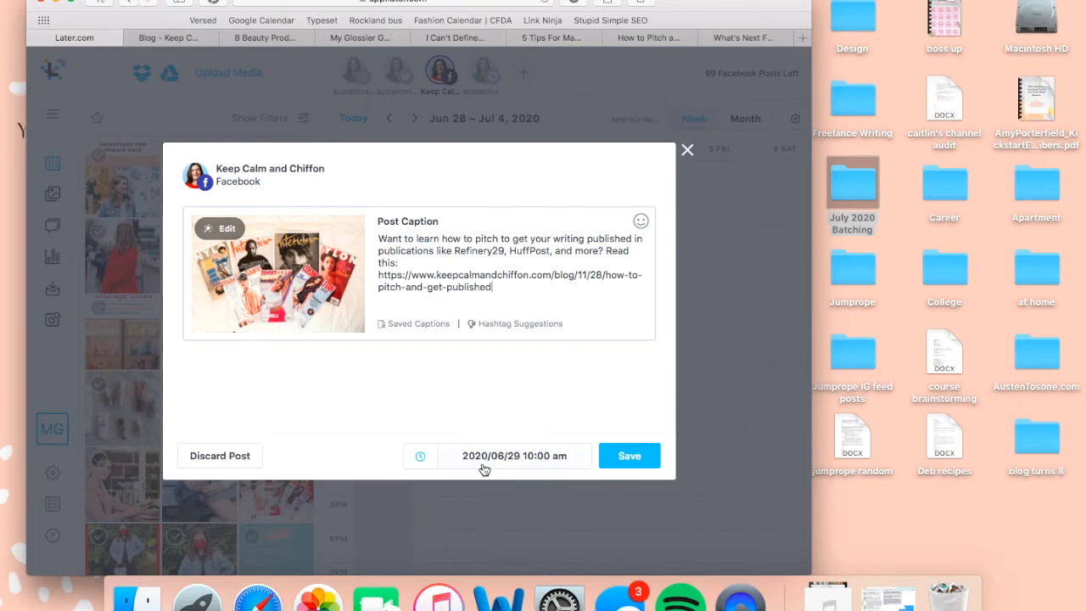
# Step: Check the scheduled date and time of the Facebook post and save it for 2020/06/29 10:00 am
pyautogui.click(420, 458)
pyautogui.click(421, 459)
pyautogui.click(421, 459)
pyautogui.click(402, 458)
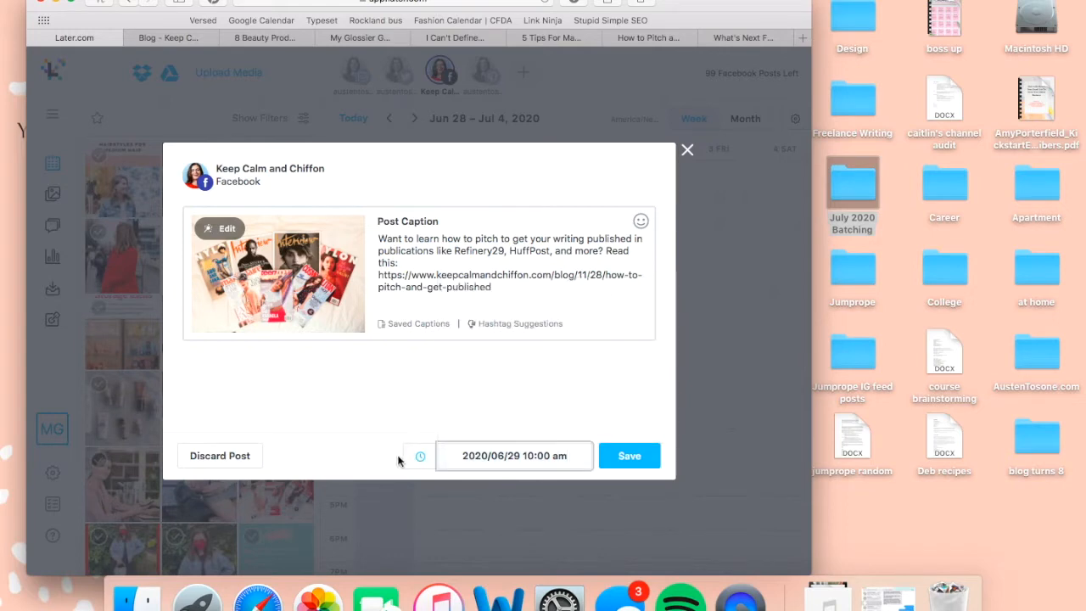
pyautogui.click(622, 456)
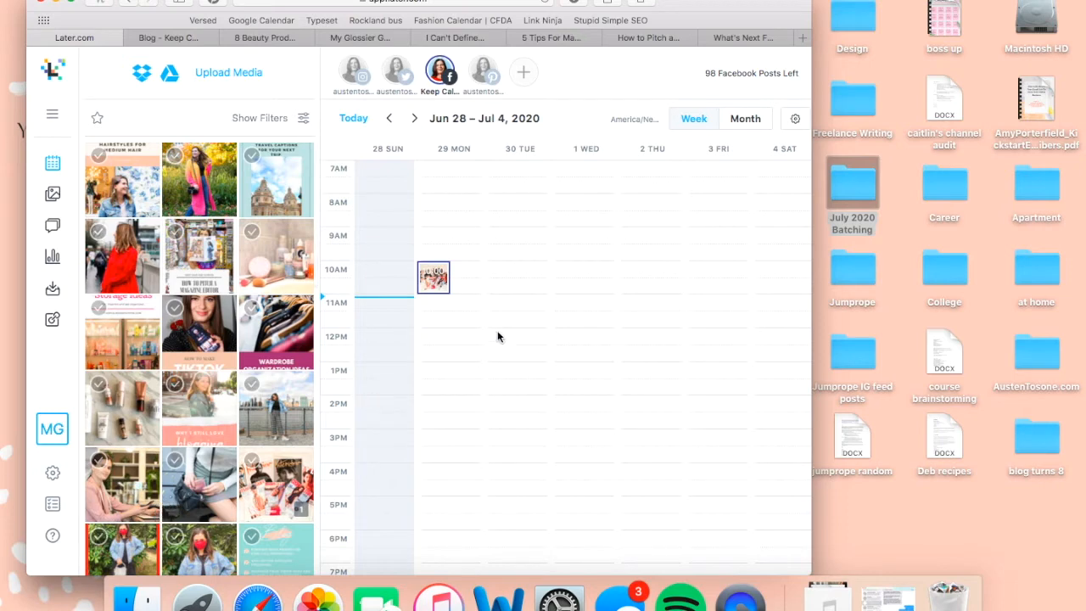
# Step: Schedule the magazine-covers photo on Twitter for June 29 at 10:00 am, captioned "Freelance writers! Read this about how to get your pitches approved:" plus the article link
pyautogui.click(394, 83)
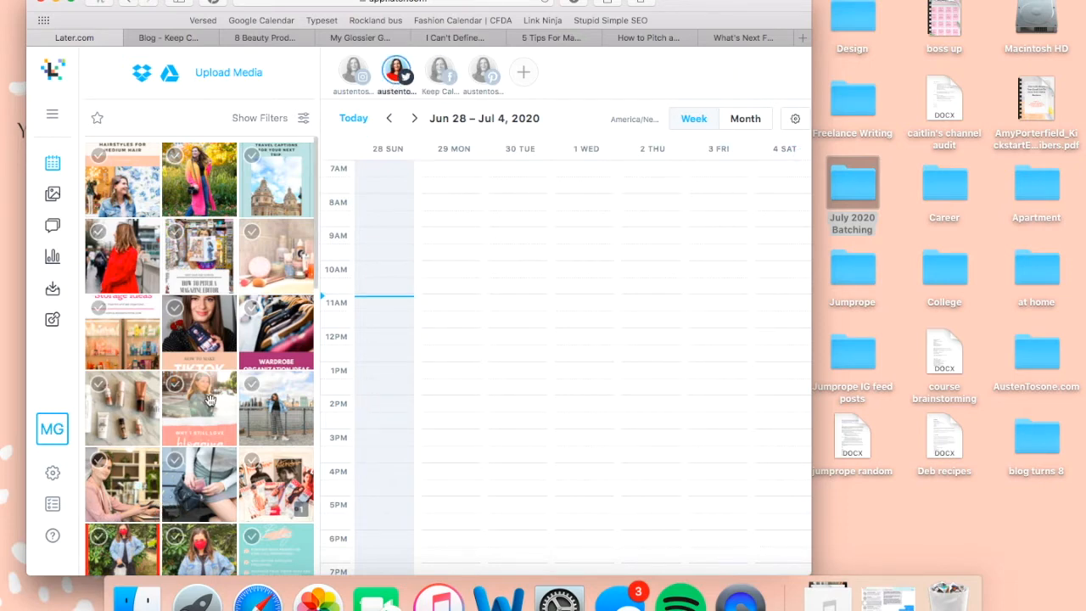
pyautogui.moveTo(271, 484); pyautogui.dragTo(457, 269)
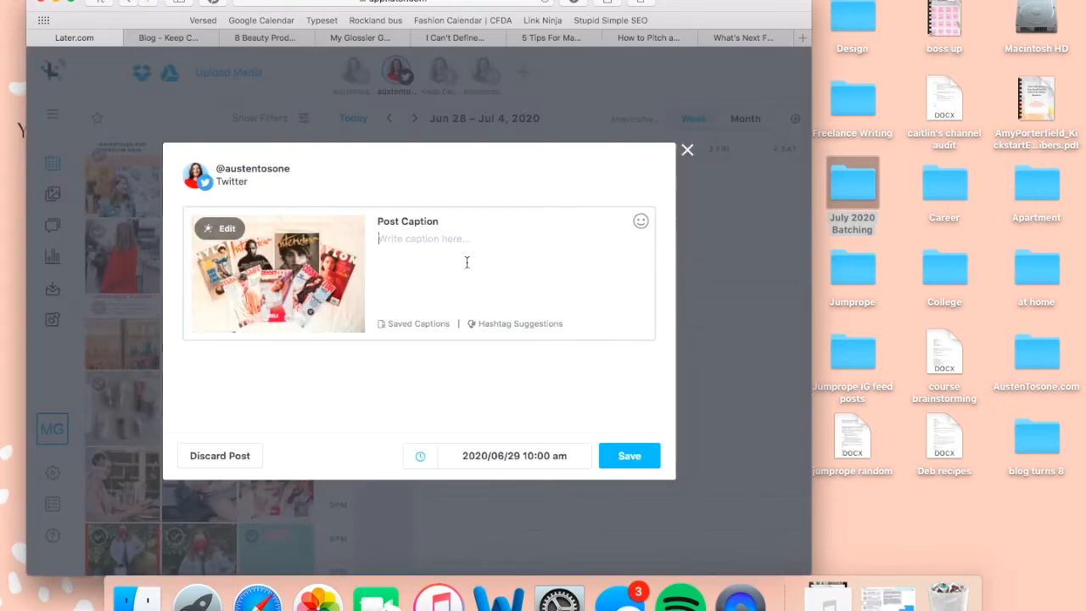
pyautogui.click(466, 262)
pyautogui.write('Freelance writers! Read this about how to ')
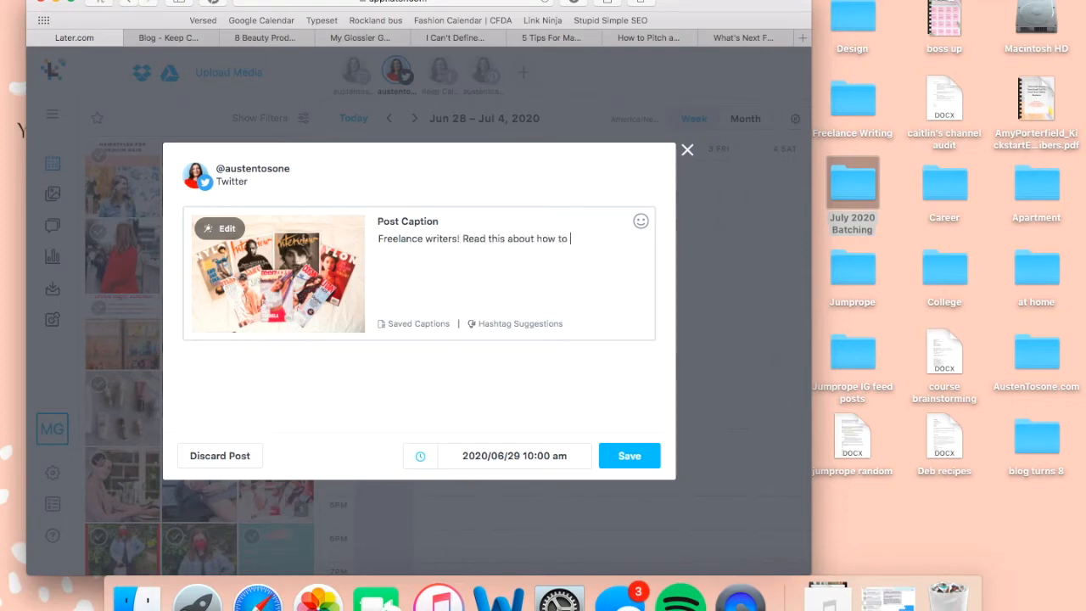
pyautogui.write('get your pitches approved:')
pyautogui.write('https://www.keepcalmandchiffon.com/blog/11/28/how-to-pitch-and-get-published')
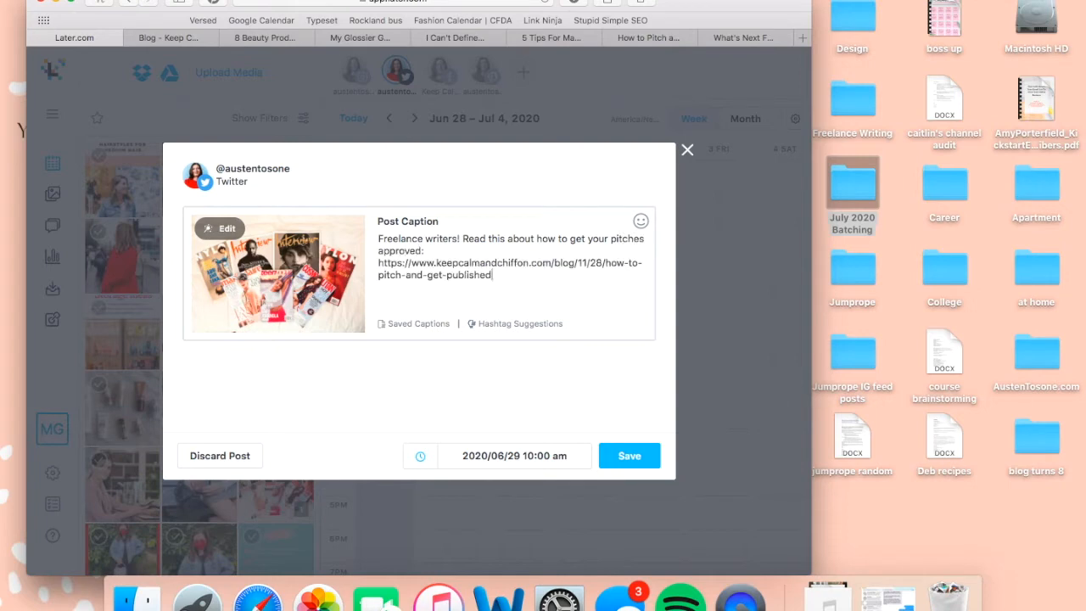
pyautogui.click(630, 458)
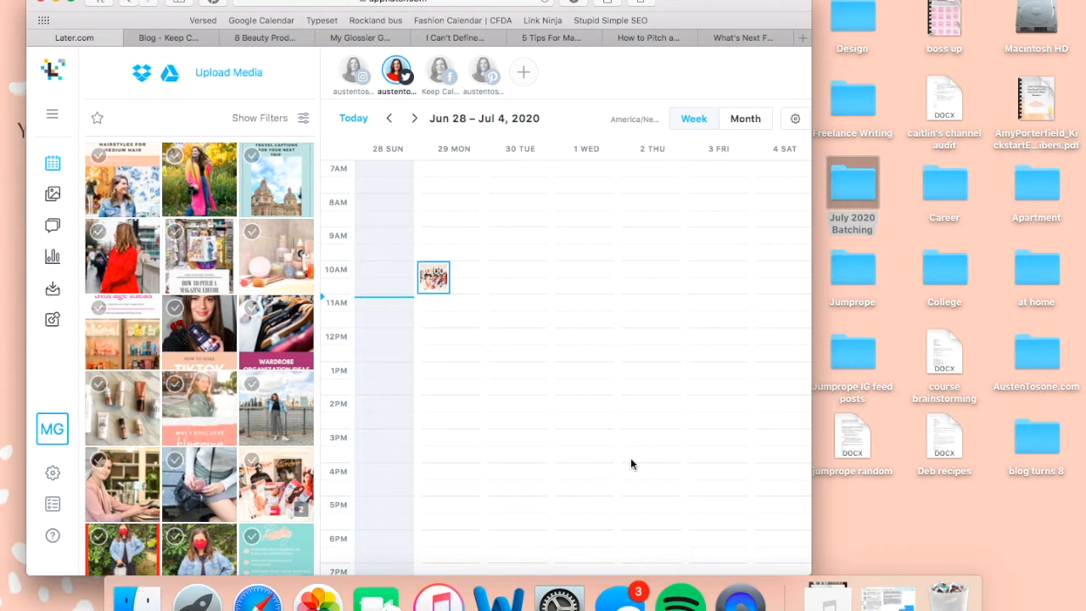
pyautogui.moveTo(441, 79)
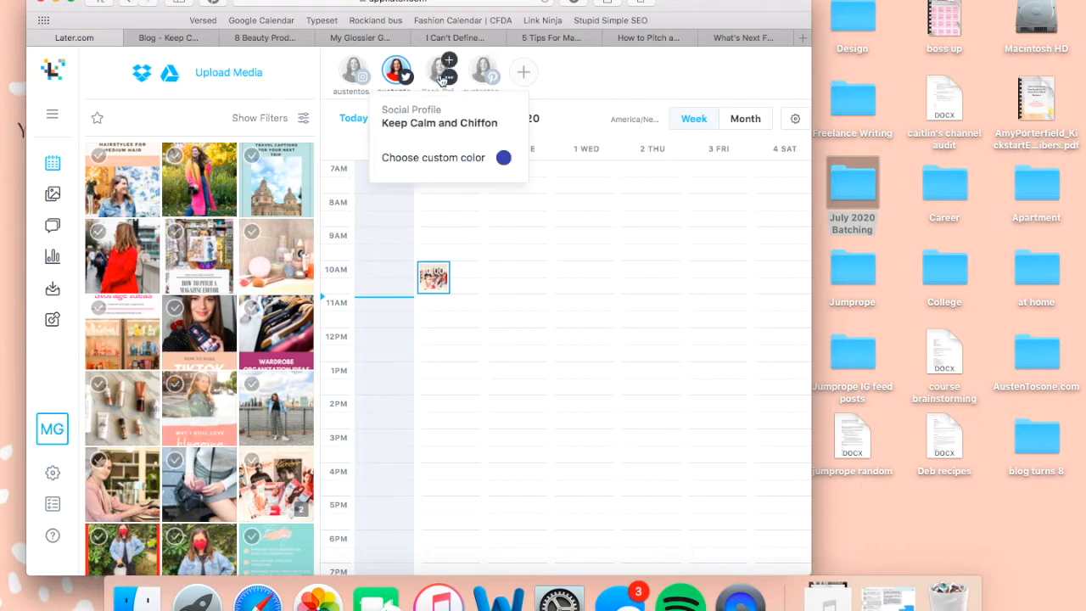
# Step: Review the scheduled Twitter posts in month and week views and the Facebook posts for the weeks of Jun 28 and Jul 5, 2020
pyautogui.click(437, 80)
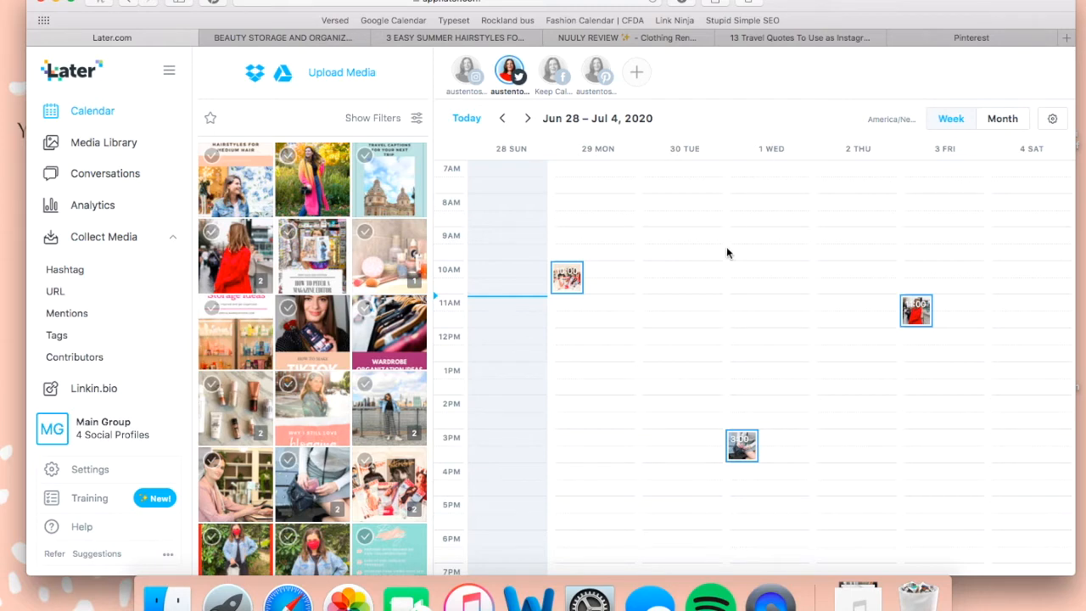
pyautogui.click(1017, 118)
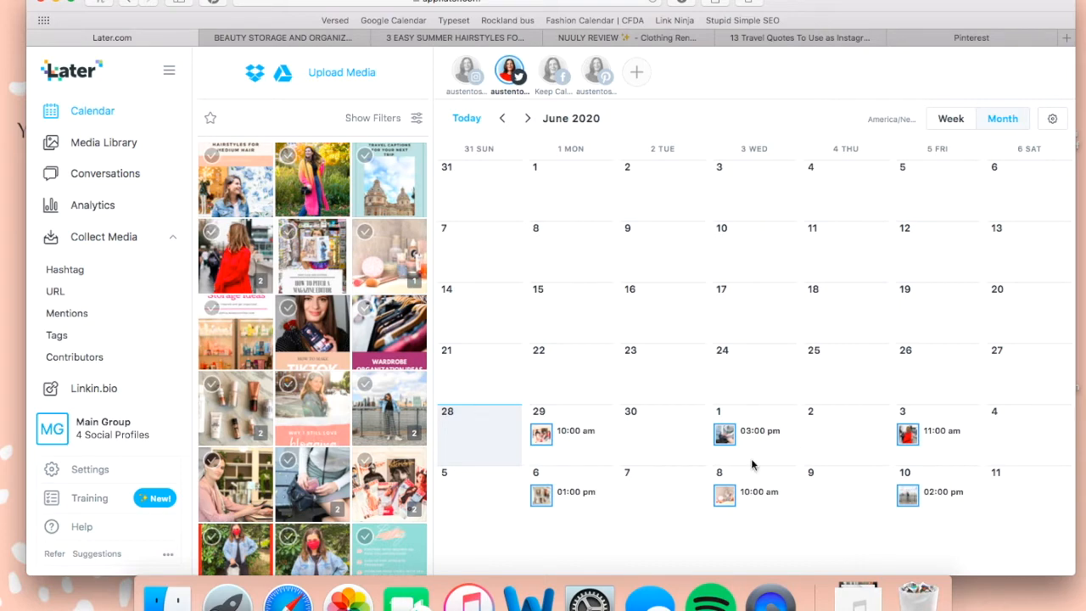
pyautogui.click(952, 119)
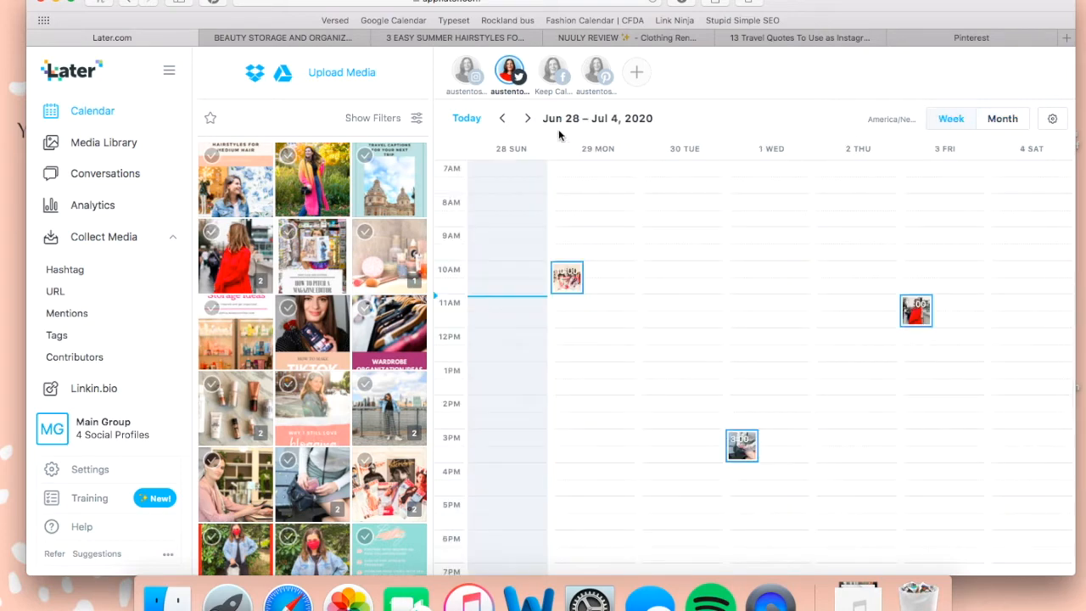
pyautogui.click(554, 78)
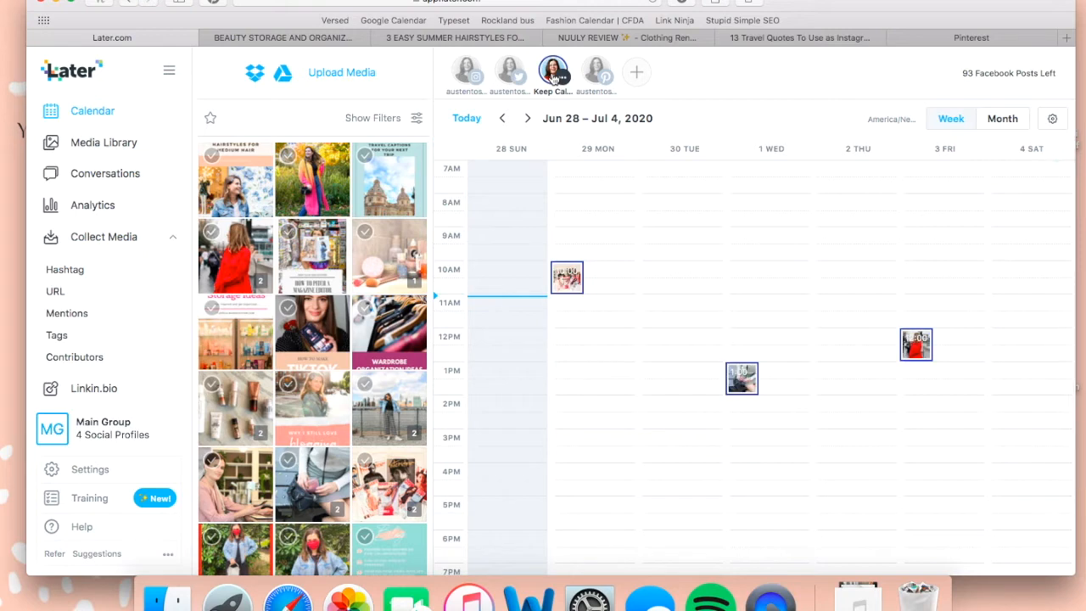
pyautogui.click(530, 119)
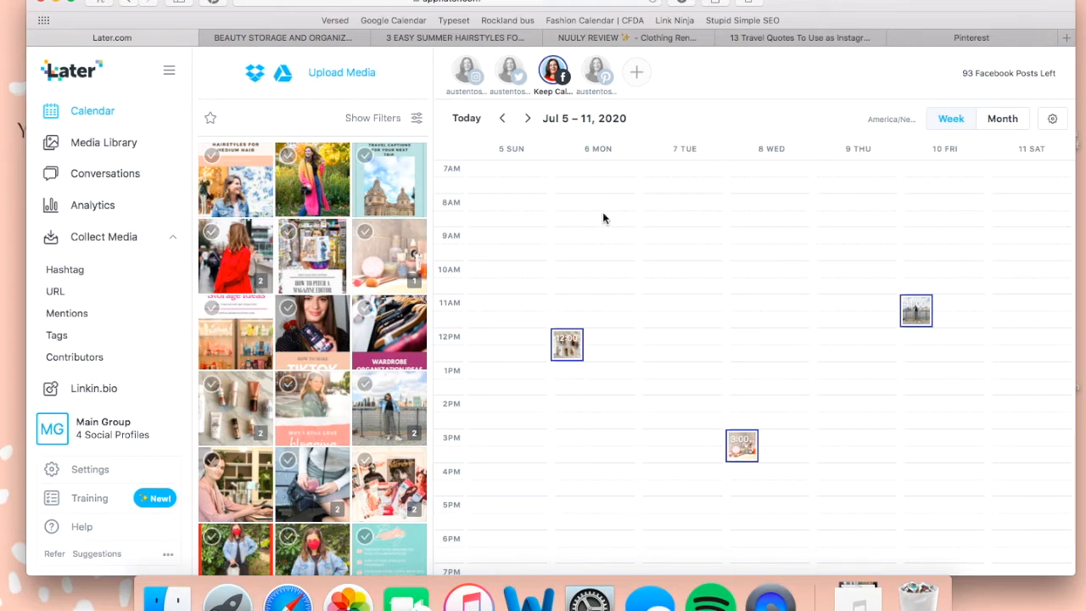
# Step: Create a Pinterest post from the Beauty Storage Ideas graphic on Tuesday, June 30 at 12:00 pm and assign it to the Beauty board
pyautogui.moveTo(589, 77)
pyautogui.click(589, 77)
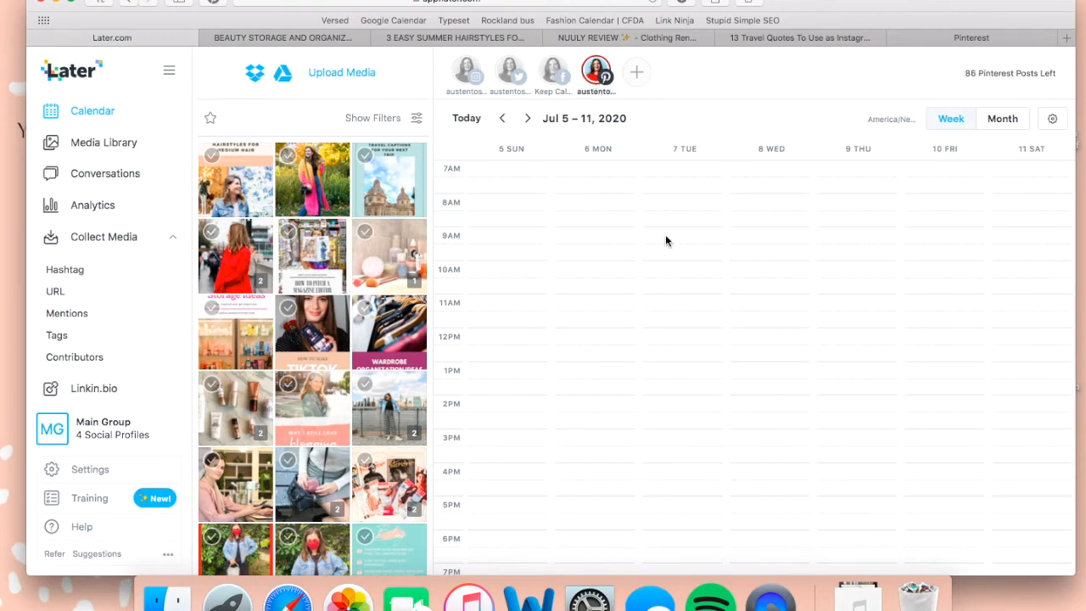
pyautogui.click(502, 119)
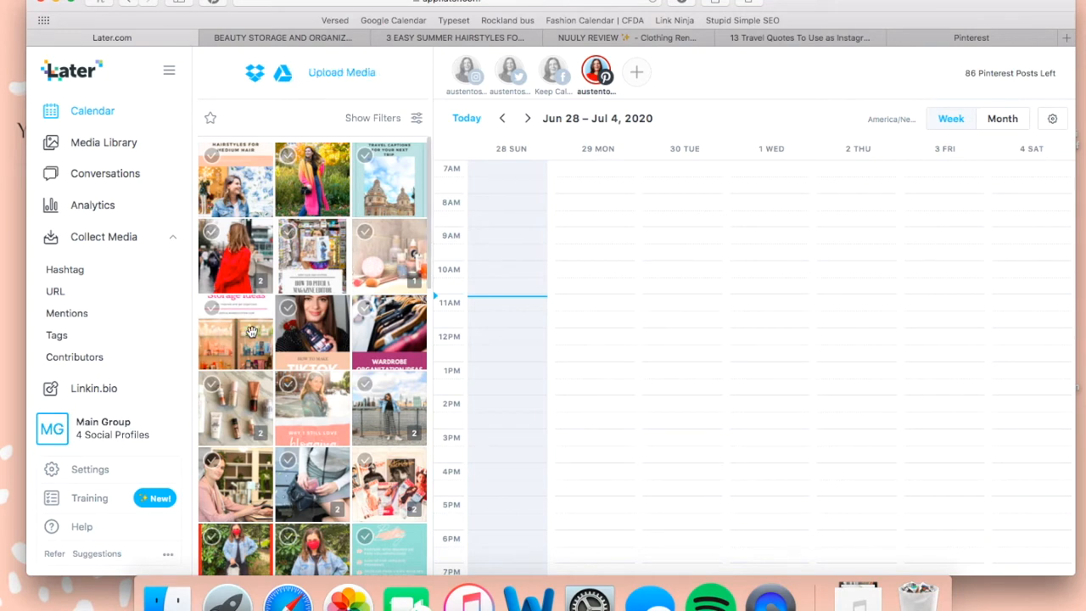
pyautogui.moveTo(251, 331); pyautogui.dragTo(693, 331)
pyautogui.click(587, 173)
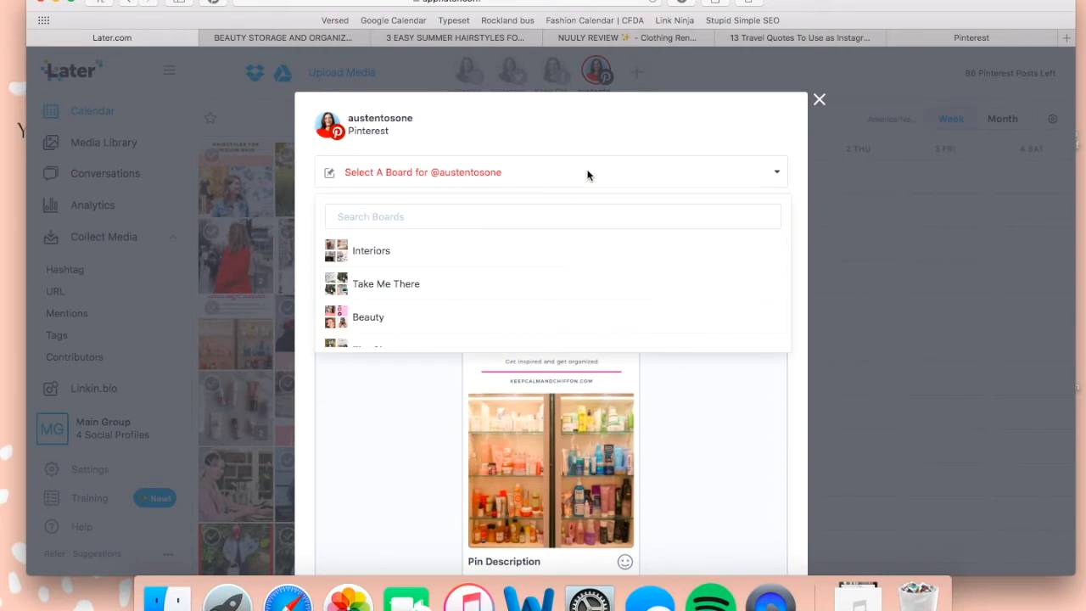
pyautogui.click(381, 316)
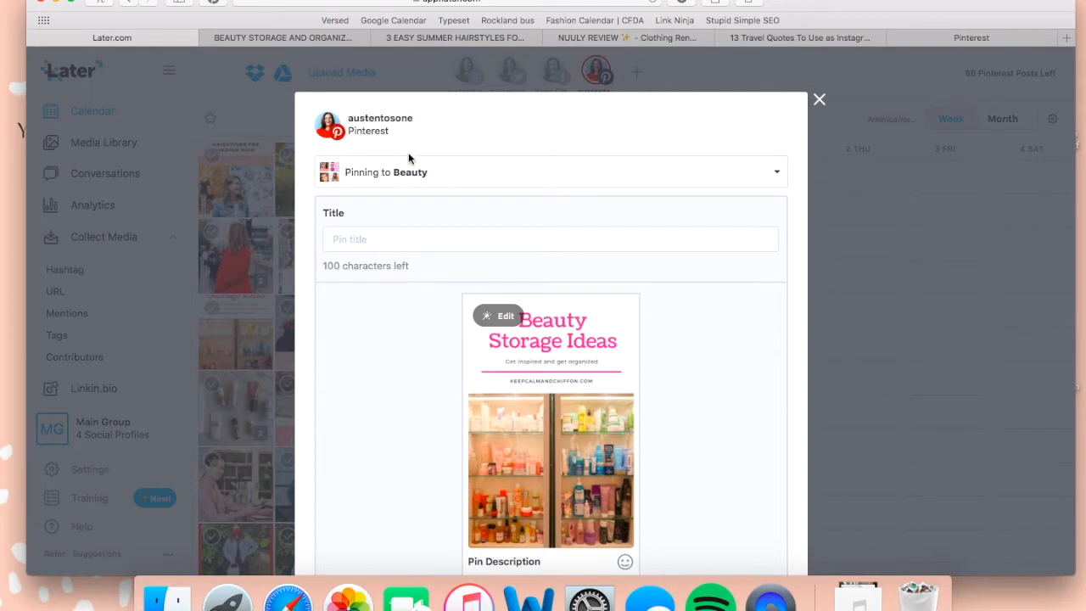
# Step: Switch to Pinterest and look up keyword suggestions for "beauty organization"
pyautogui.scroll(-2, 482, 225)
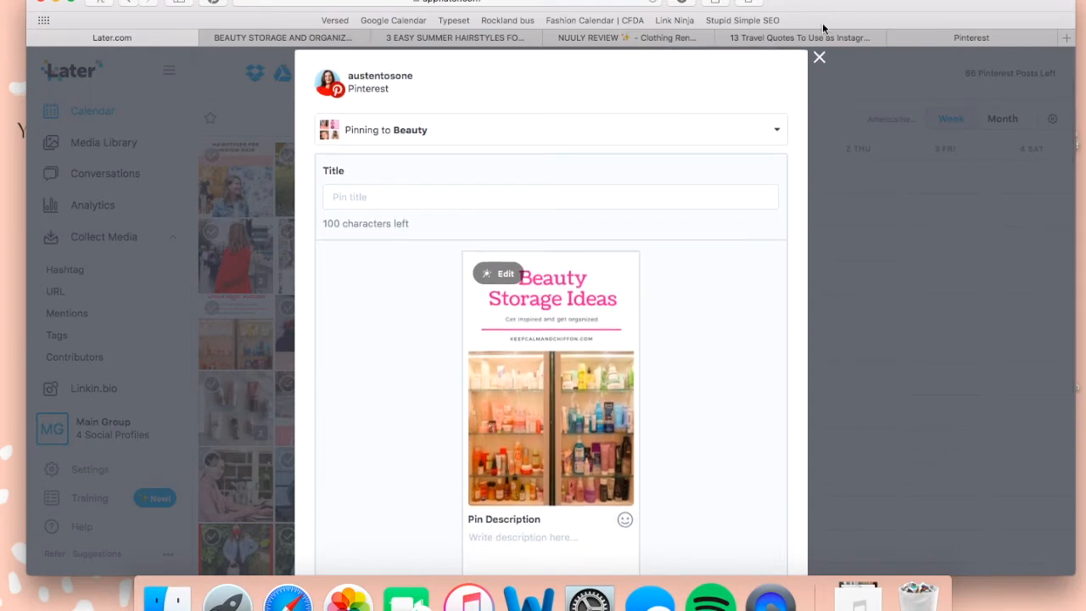
pyautogui.click(1003, 34)
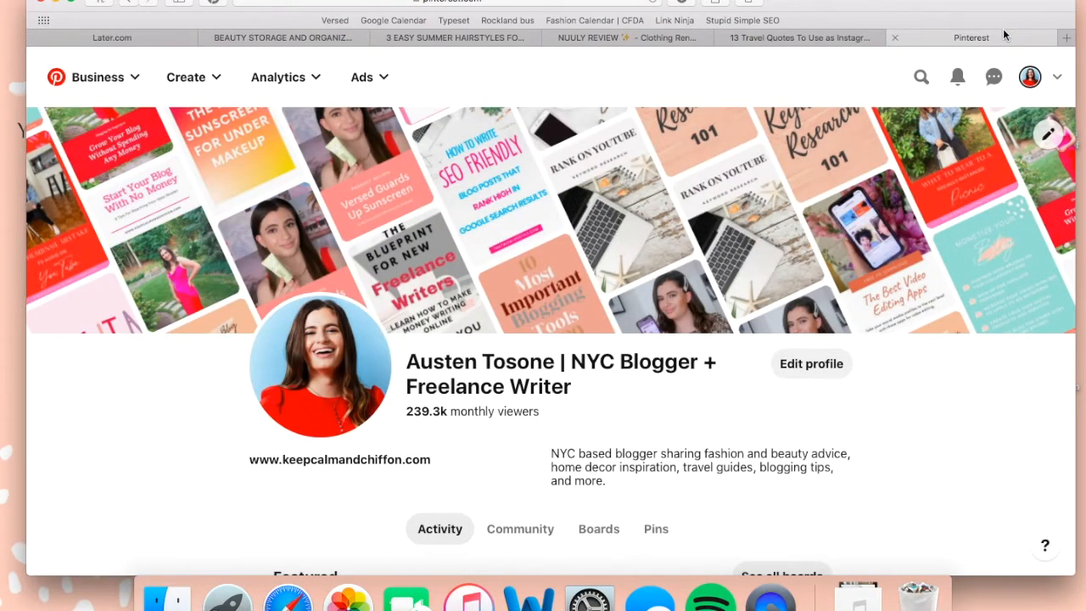
pyautogui.click(921, 77)
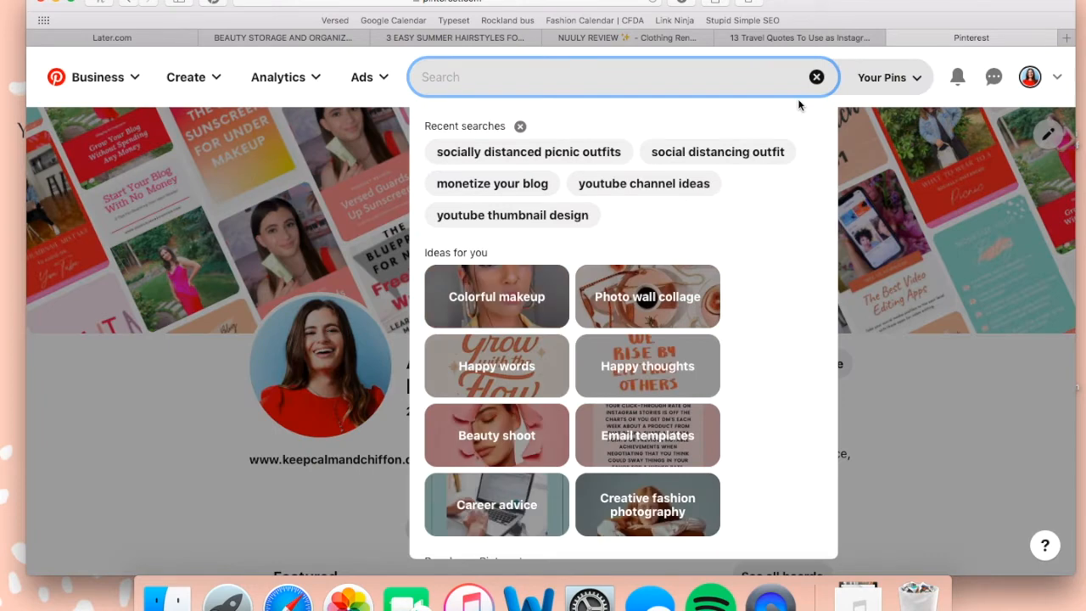
pyautogui.write('beauty organization')
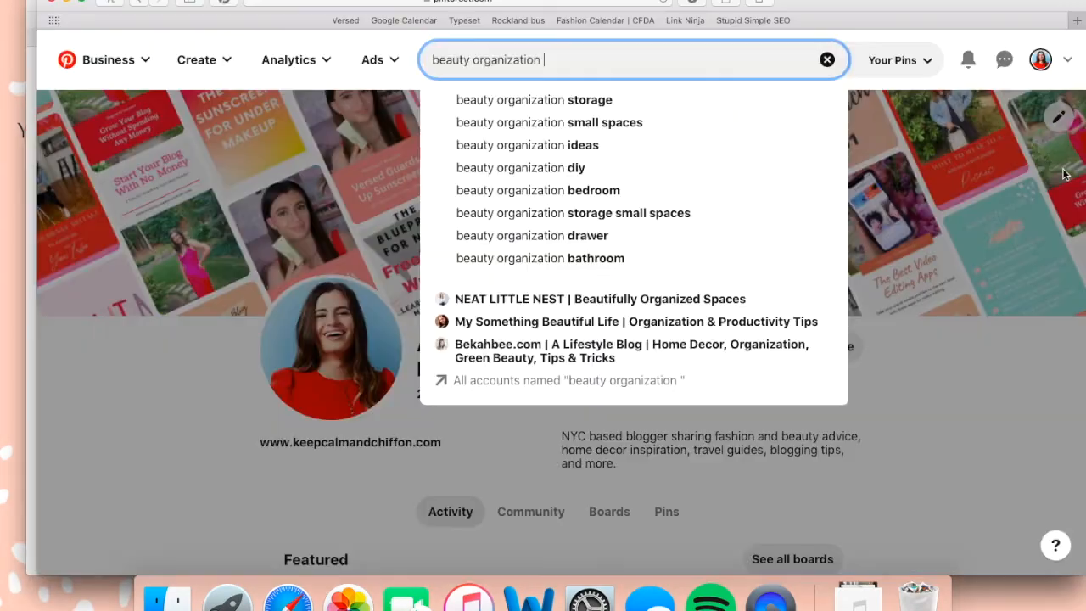
# Step: Move the Pinterest page into its own window and narrow the Later window so both show side by side
pyautogui.moveTo(36, 1); pyautogui.dragTo(172, 26)
pyautogui.click(102, 153)
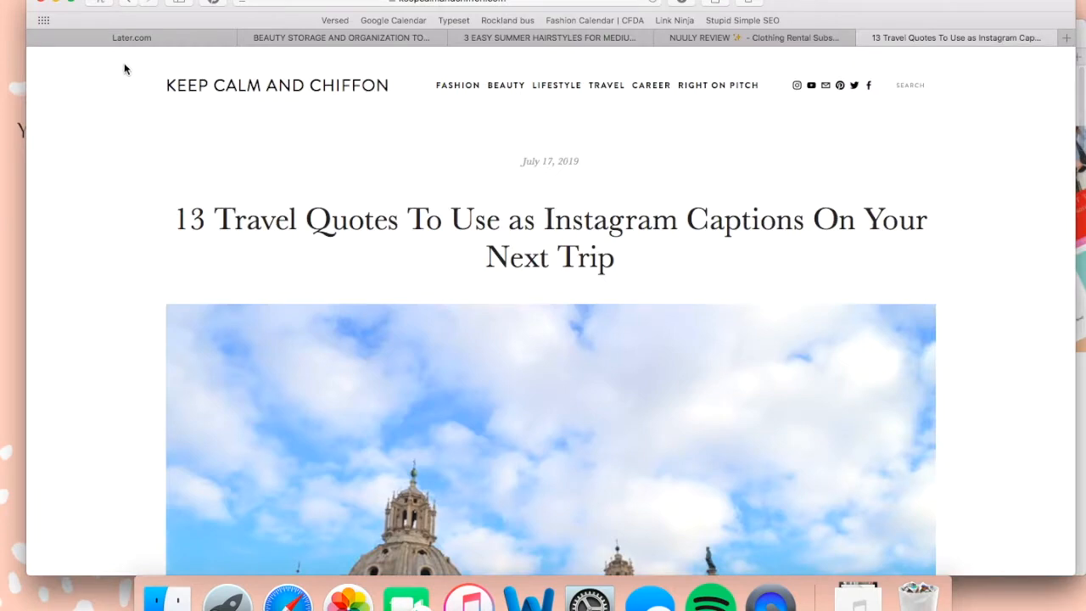
pyautogui.click(122, 38)
pyautogui.moveTo(1076, 170); pyautogui.dragTo(499, 169)
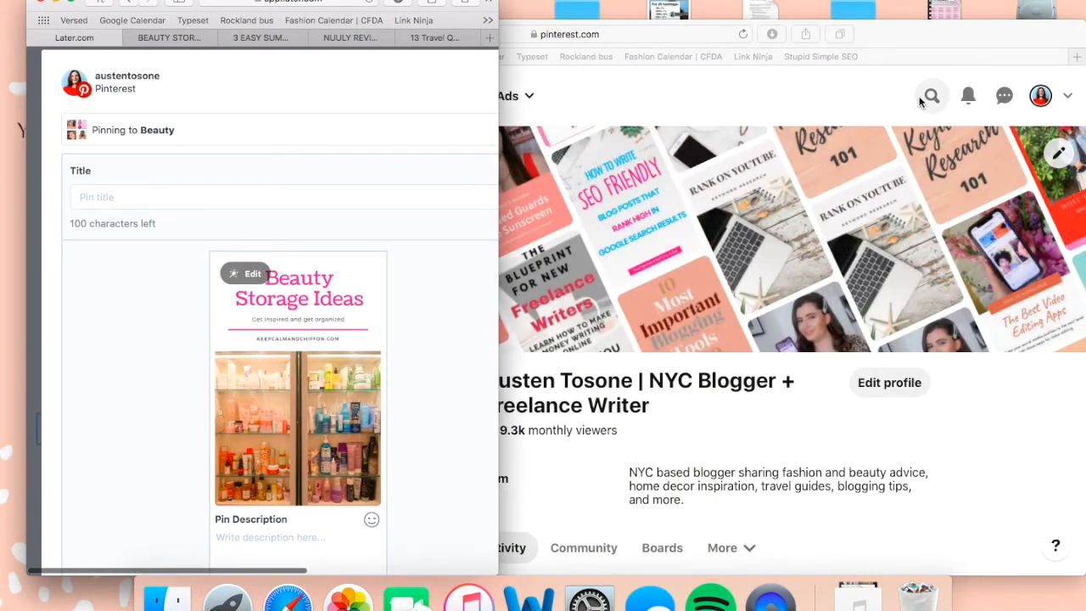
# Step: Write the pin description "Beauty organization storage, beauty organization small spaces," using the Pinterest search suggestions
pyautogui.click(929, 102)
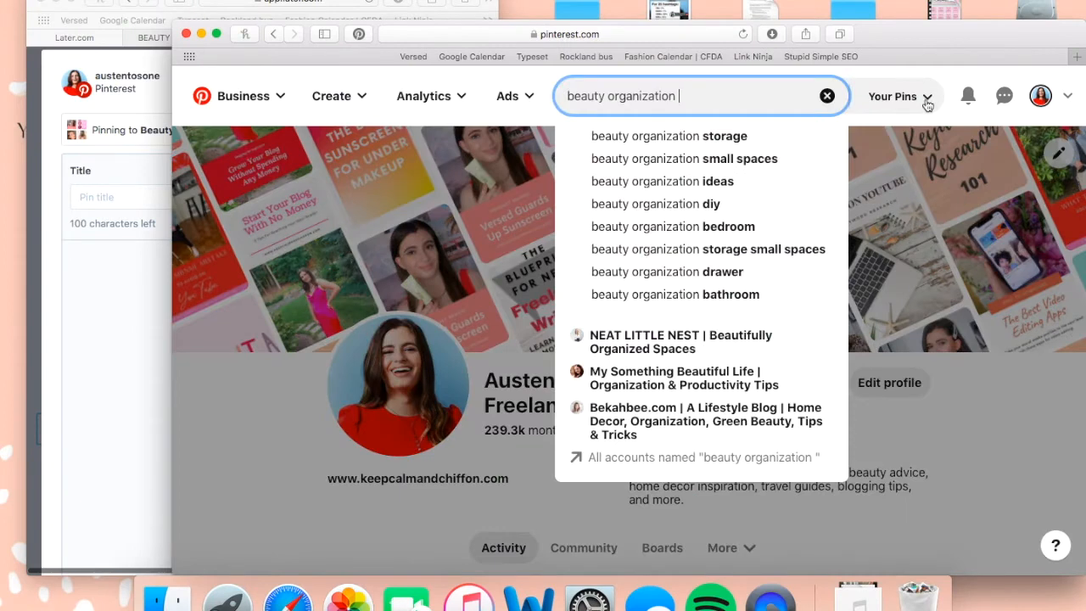
pyautogui.click(127, 474)
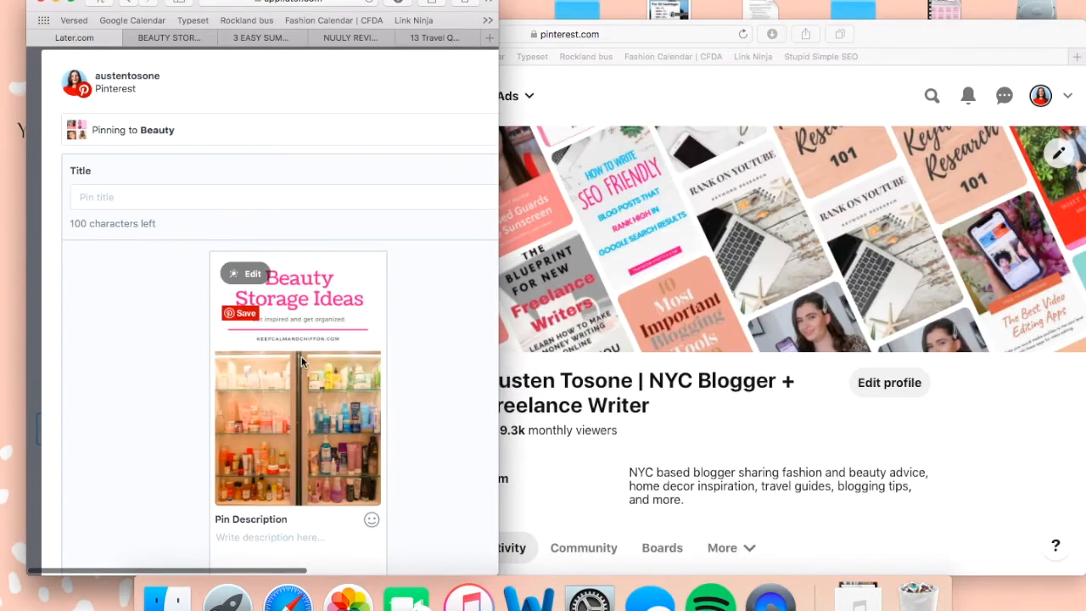
pyautogui.scroll(-2, 238, 263)
pyautogui.click(281, 435)
pyautogui.write('Beauty organization stora')
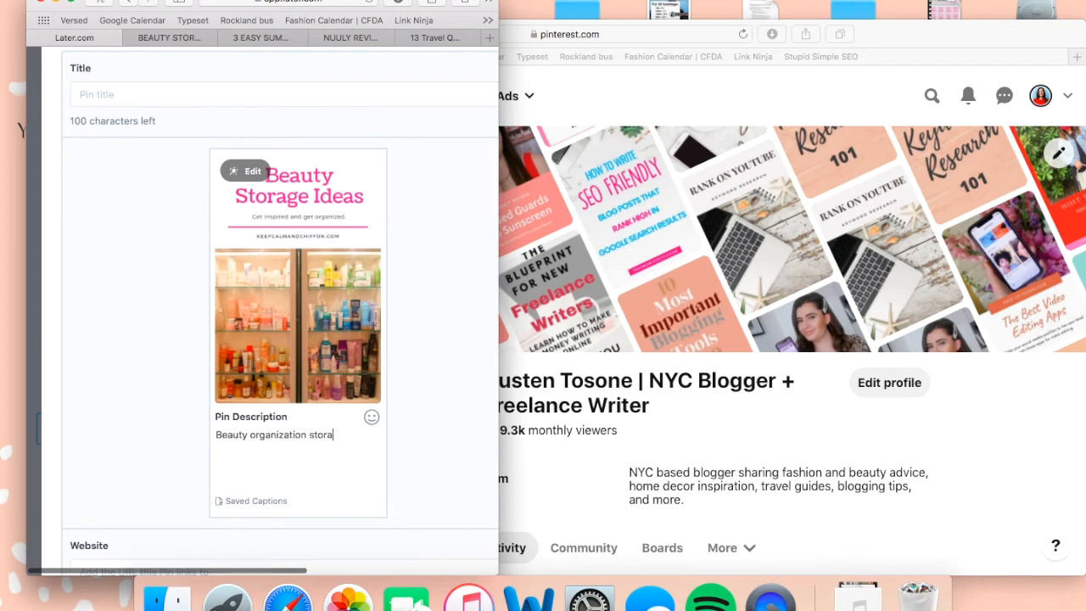
pyautogui.write('ge, beauty organizatio')
pyautogui.write('n small spaces,')
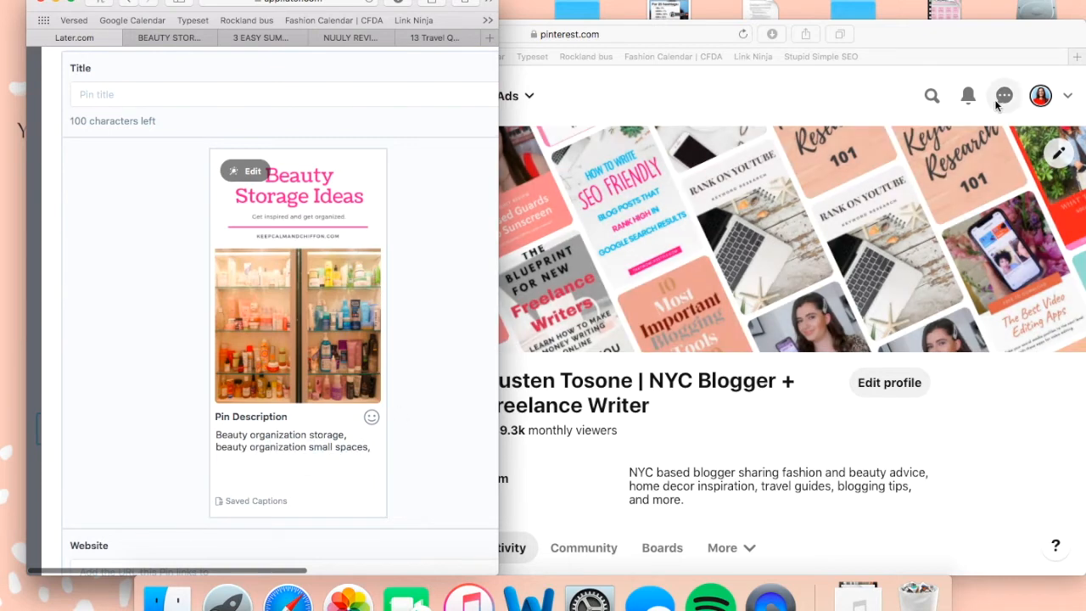
# Step: Check the "beauty organization" suggestions on Pinterest for more keywords and return to the pin description
pyautogui.click(931, 96)
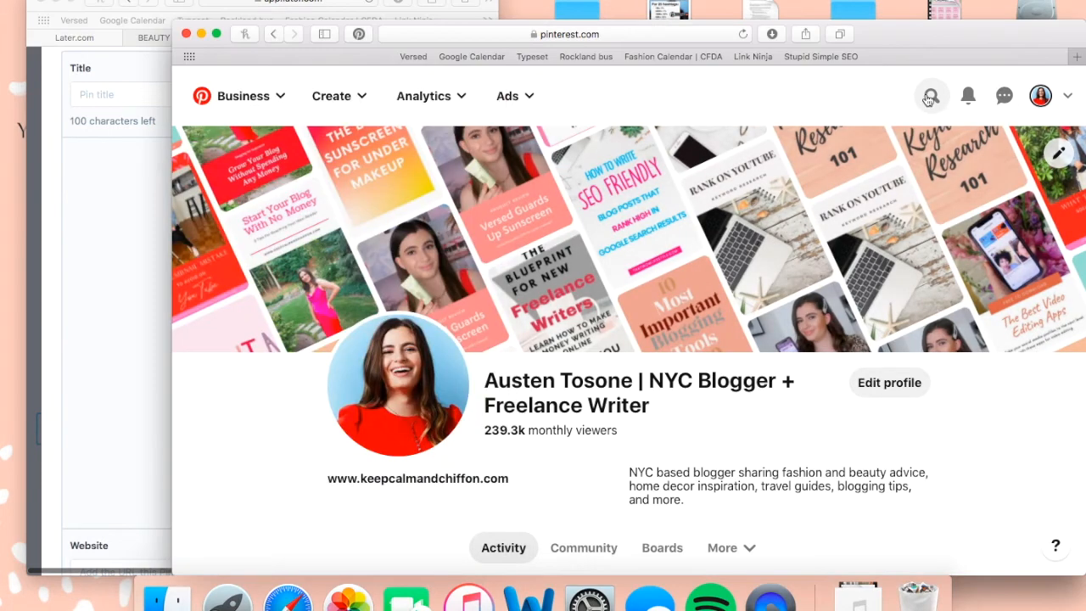
pyautogui.click(936, 99)
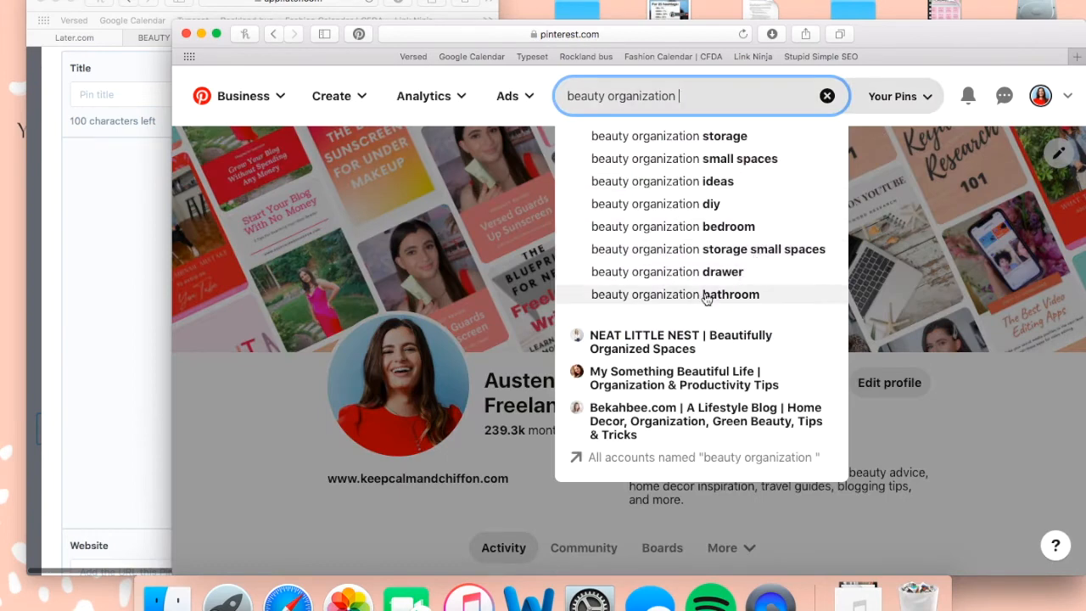
pyautogui.click(127, 361)
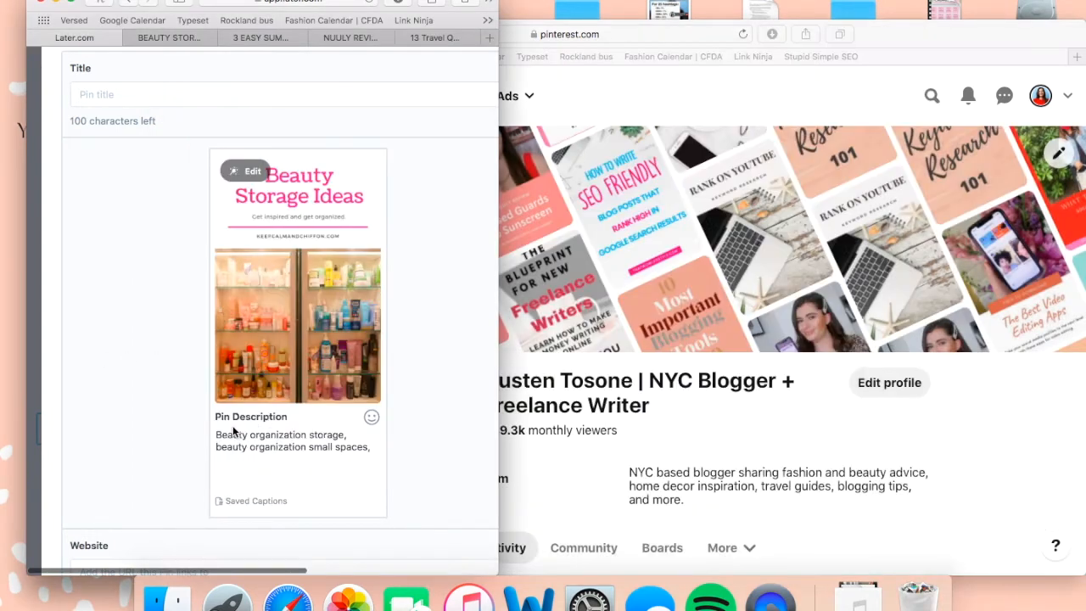
pyautogui.scroll(-2, 226, 433)
pyautogui.click(215, 356)
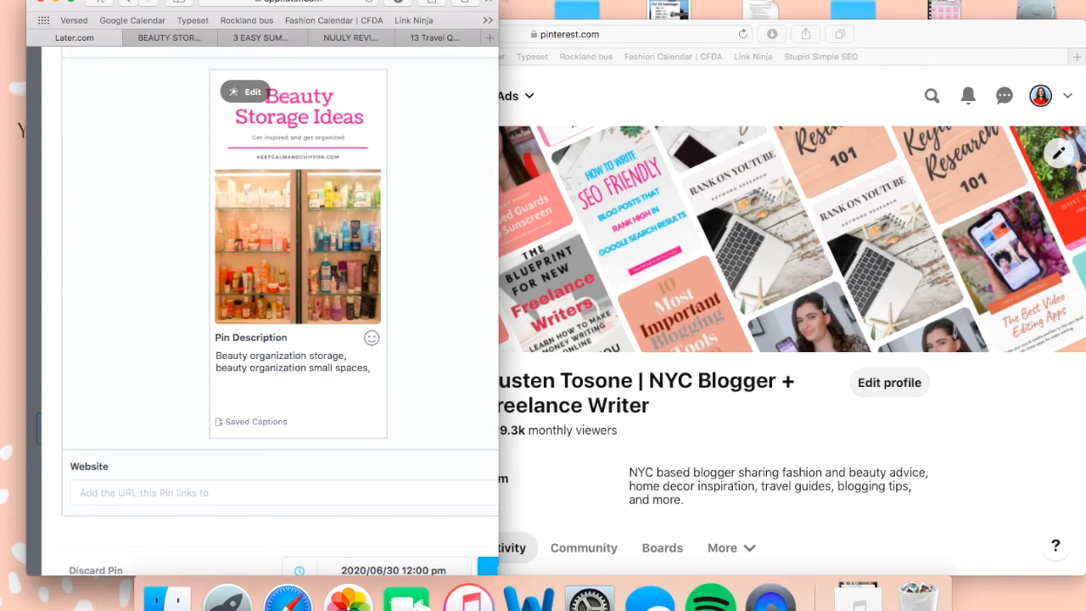
# Step: Widen the Later window and copy the share link of the YouTube video "BEAUTY STORAGE AND ORGANIZATION TOUR - SKINCARE AND MAKEUP"
pyautogui.doubleClick(229, 1)
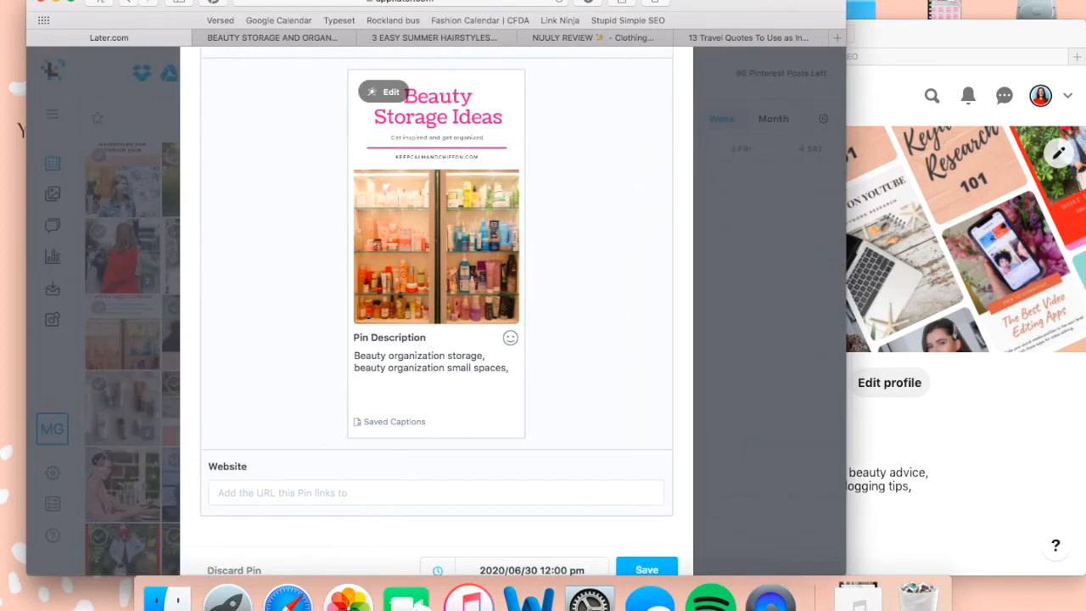
pyautogui.click(255, 39)
pyautogui.click(395, 547)
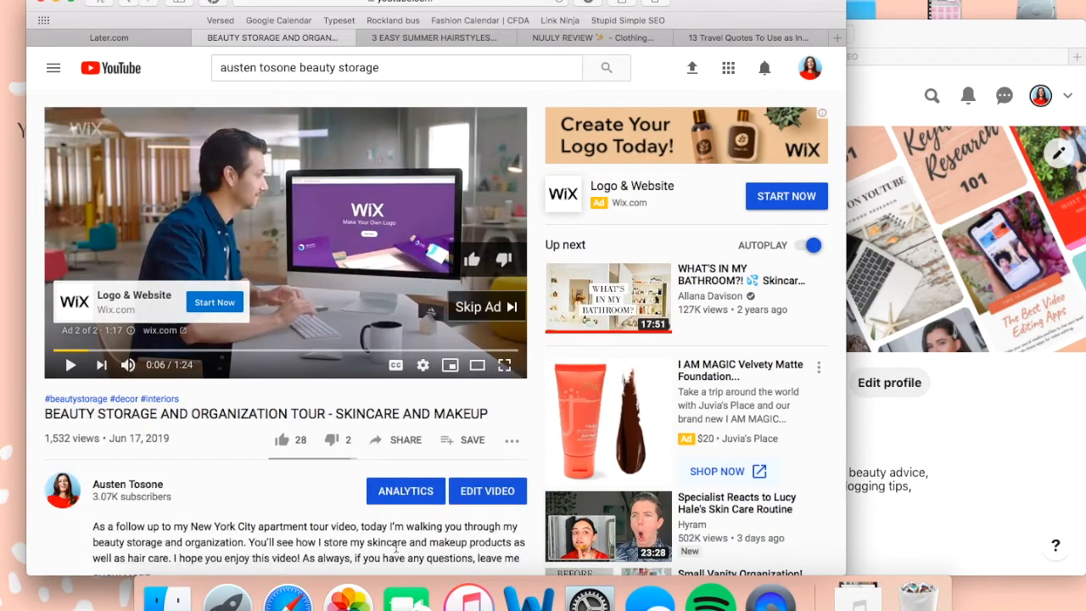
pyautogui.click(414, 446)
pyautogui.click(577, 393)
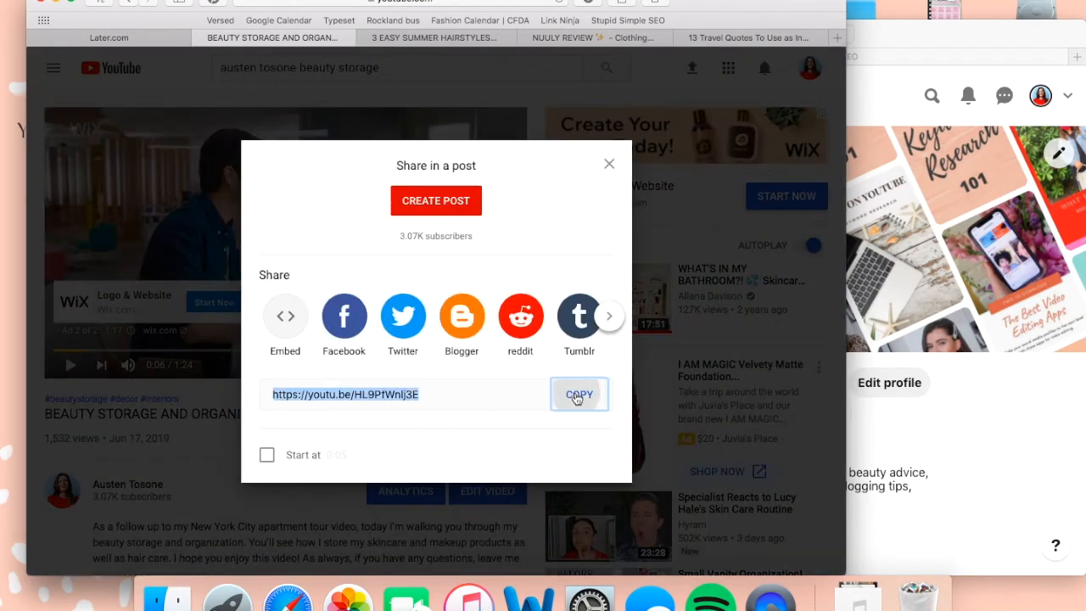
# Step: Set the pin's website to the copied YouTube link in the Later draft
pyautogui.click(132, 39)
pyautogui.click(337, 485)
pyautogui.press('super+v')
pyautogui.scroll(-2, 528, 437)
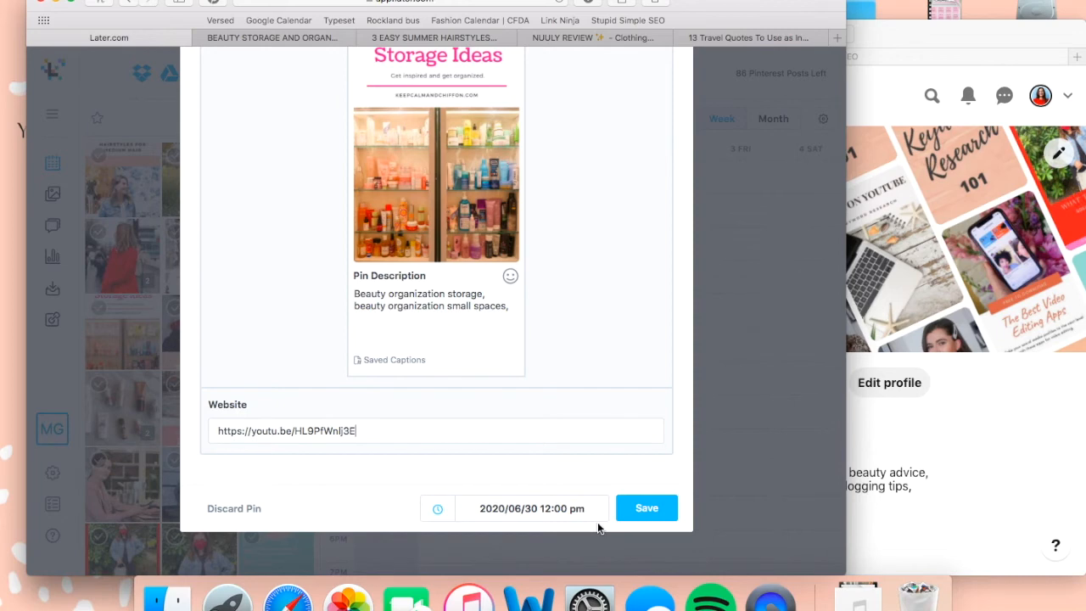
# Step: Title the pin "Beauty Organization for Small Spaces" after consulting the Pinterest suggestions, and save it for 2020/06/30 12:00 pm
pyautogui.scroll(3, 543, 411)
pyautogui.scroll(3, 543, 410)
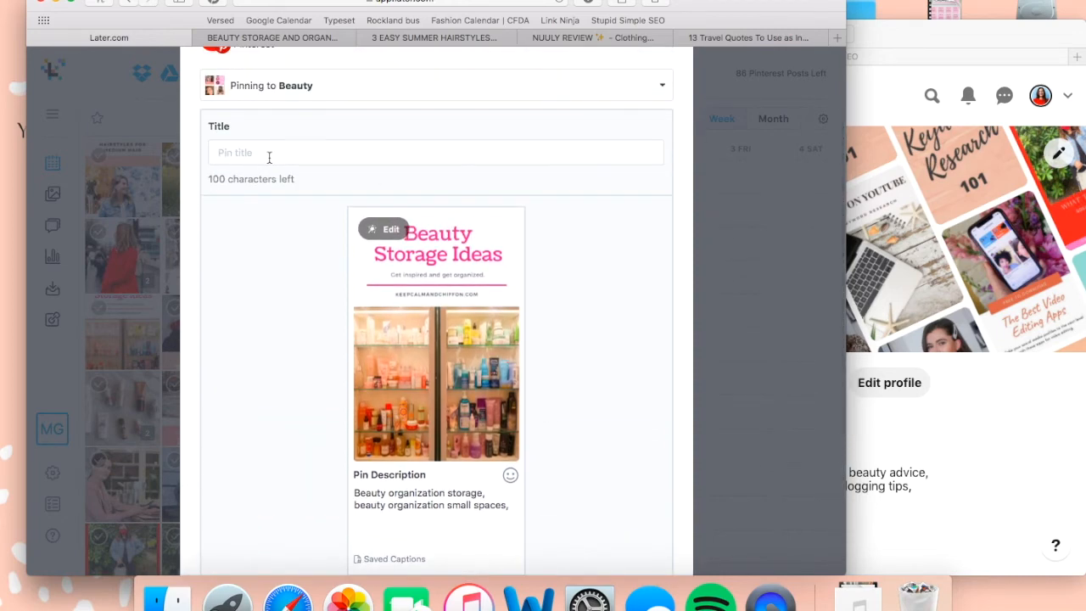
pyautogui.click(964, 39)
pyautogui.click(931, 97)
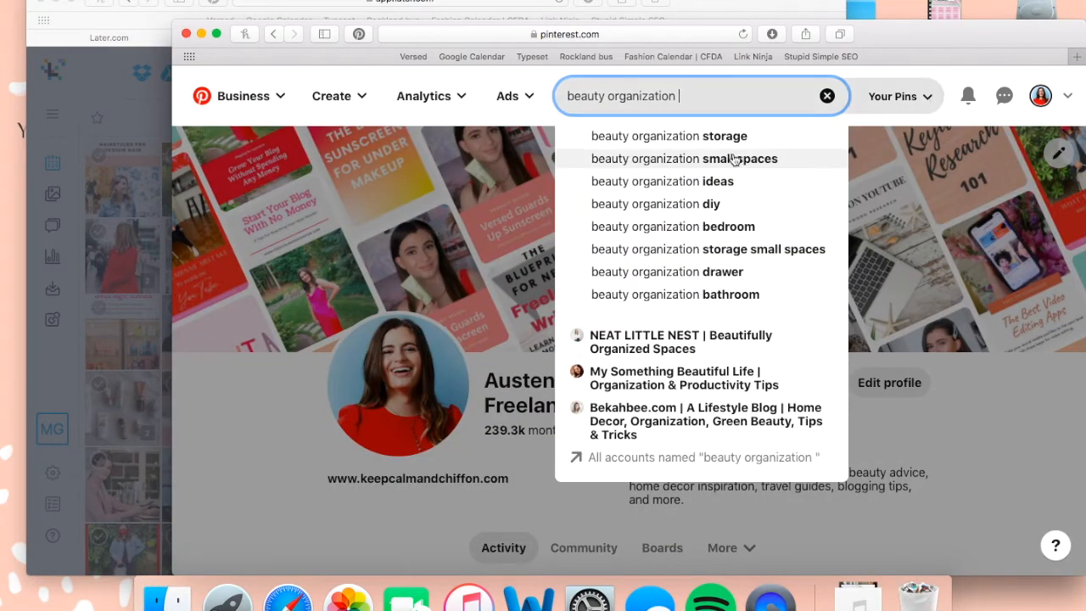
pyautogui.click(127, 118)
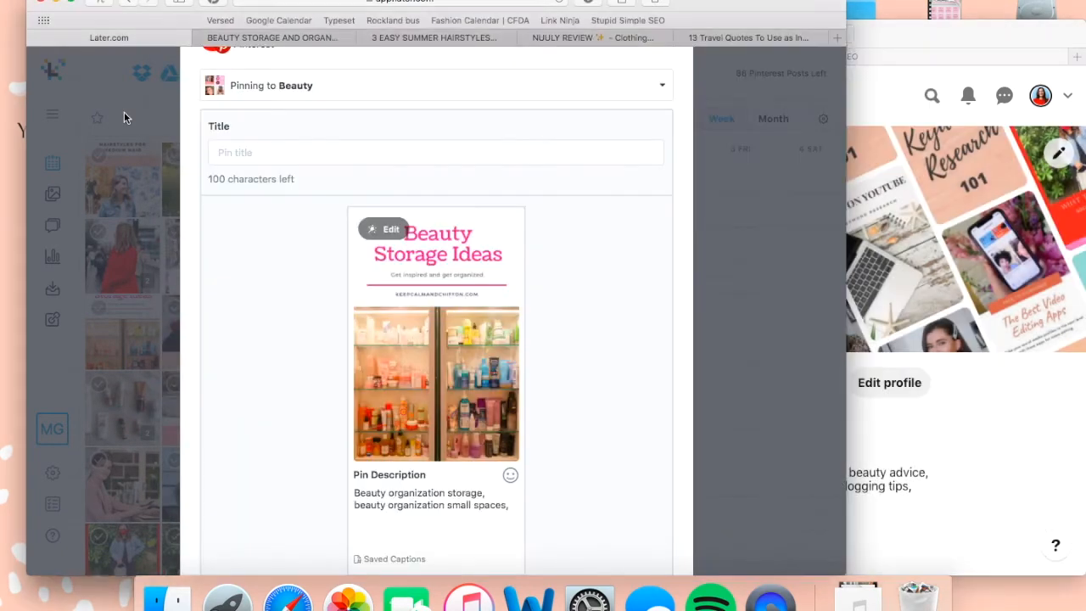
pyautogui.click(351, 153)
pyautogui.write('Beauty Or')
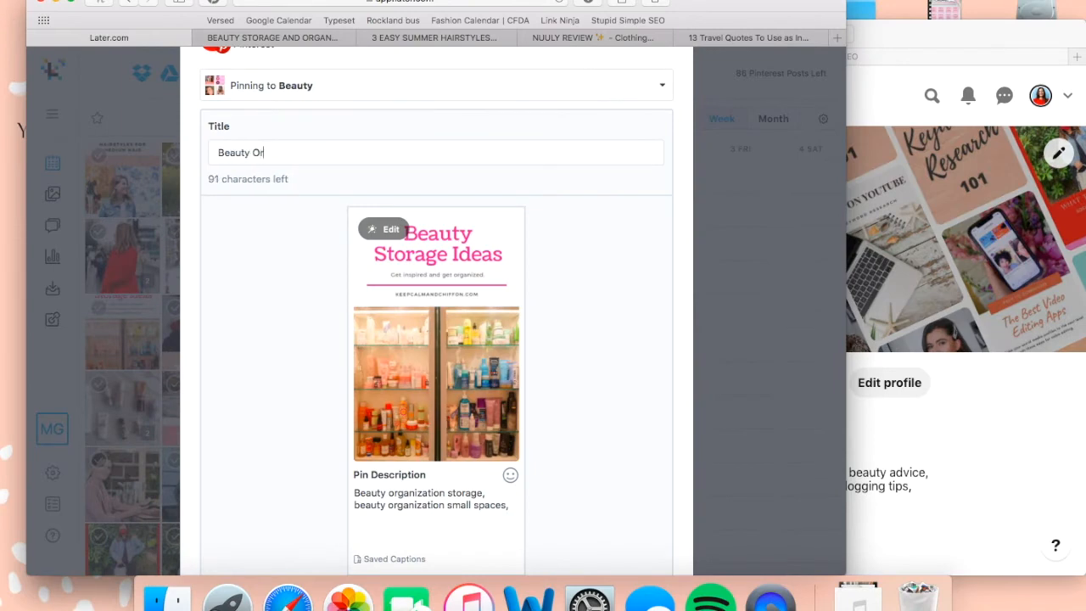
pyautogui.write('ganization for Small Spaces')
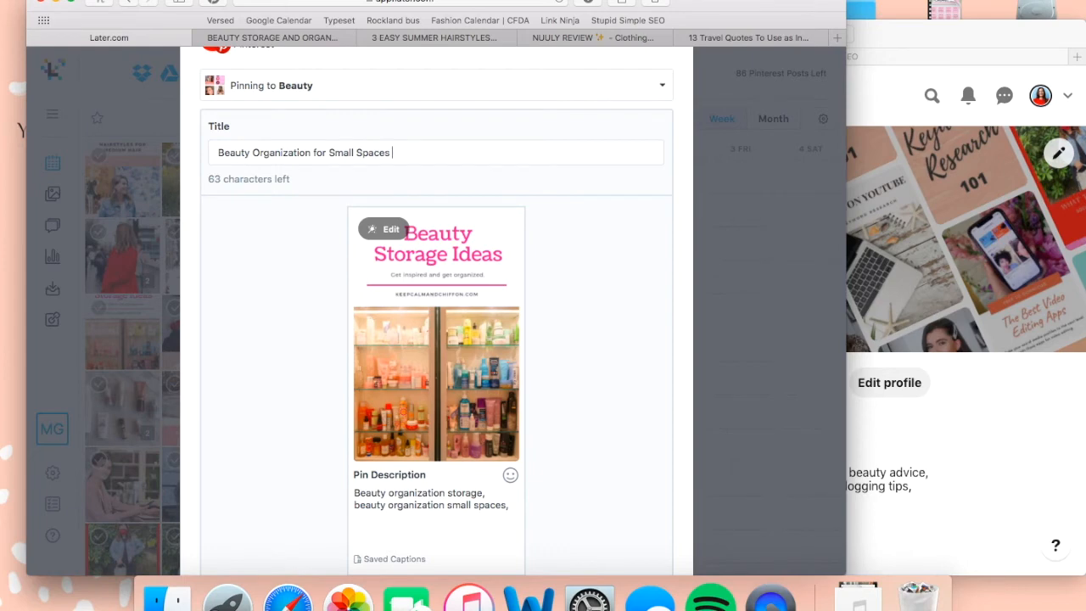
pyautogui.scroll(-5, 376, 198)
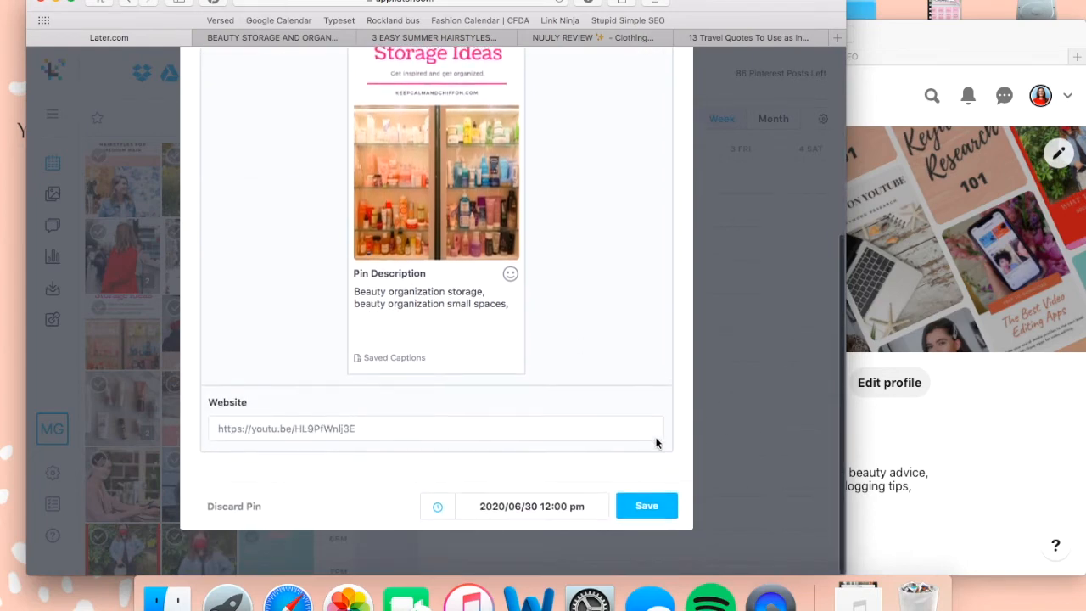
pyautogui.click(647, 507)
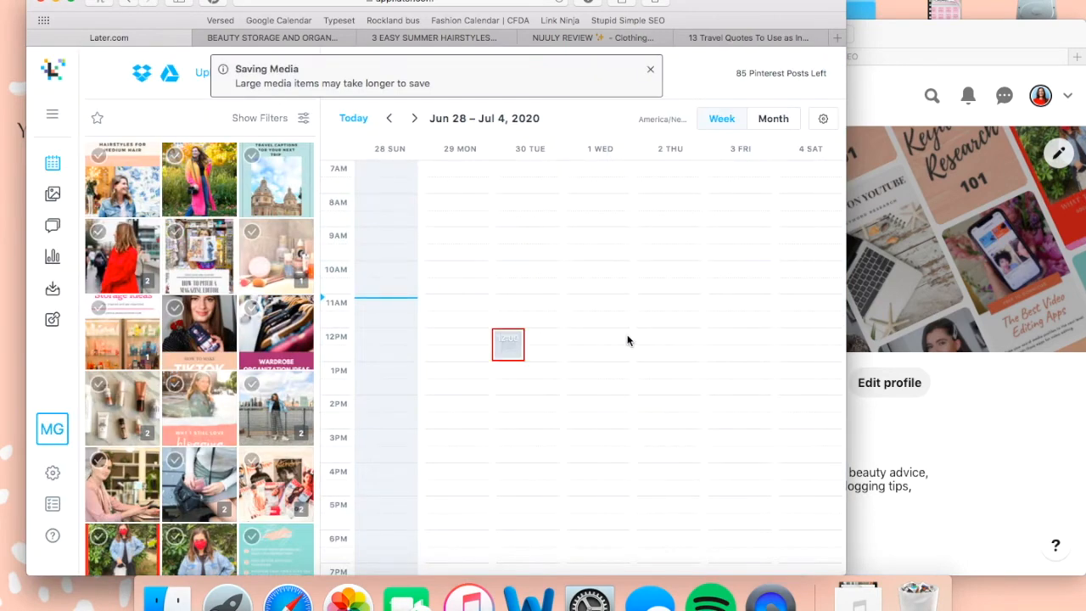